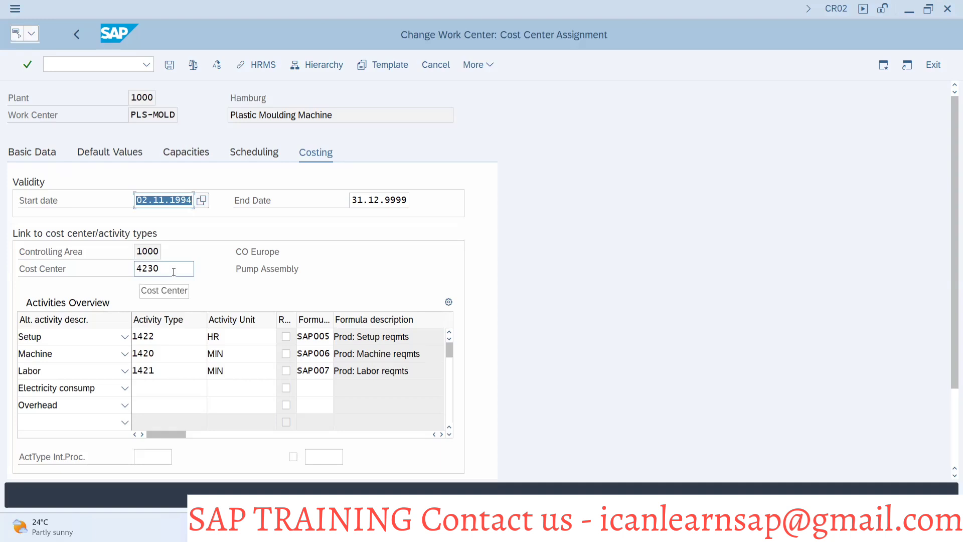
# Switch to the b15 workbook in Excel and accept the selected folder for the recorded files.
pyautogui.hotkey('alt', 'Tab')
pyautogui.hotkey('alt', 'Tab')
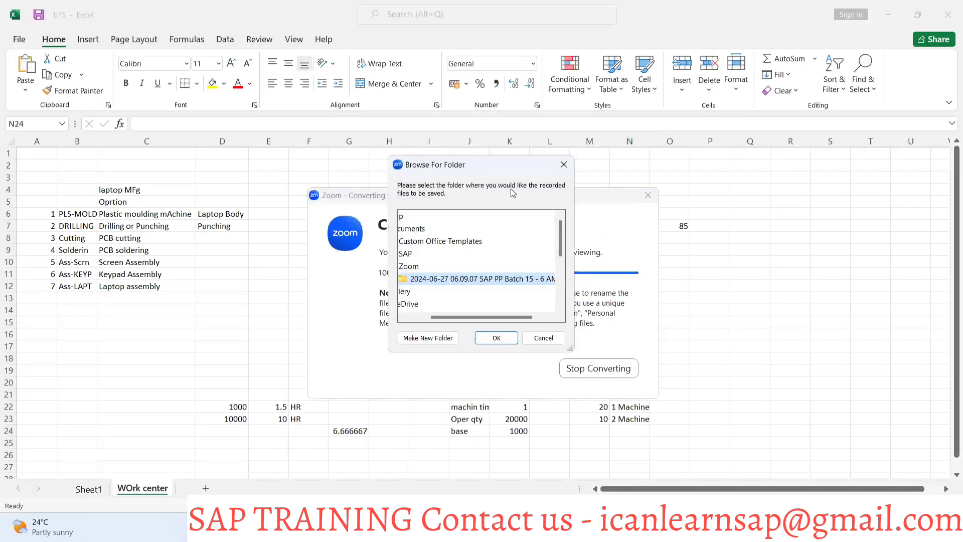
pyautogui.click(489, 340)
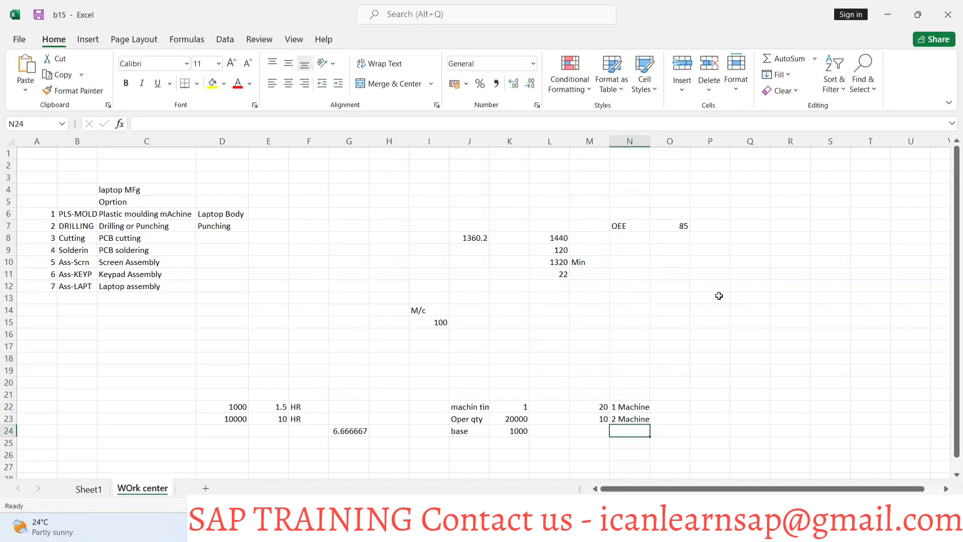
# Enter "Brother 1" in cell Q12 of the WOrk center sheet.
pyautogui.click(750, 286)
pyautogui.write('BR')
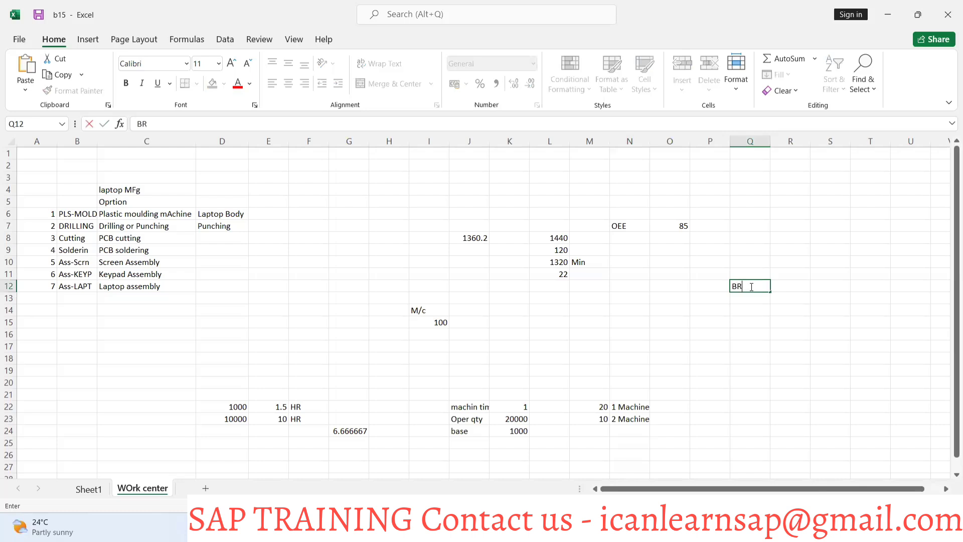
pyautogui.write('odt')
pyautogui.press('BackSpace')
pyautogui.press('BackSpace')
pyautogui.press('BackSpace')
pyautogui.press('BackSpace')
pyautogui.write('rtother')
pyautogui.click(746, 301)
pyautogui.click(766, 285)
pyautogui.doubleClick(767, 285)
pyautogui.write('1')
pyautogui.click(759, 299)
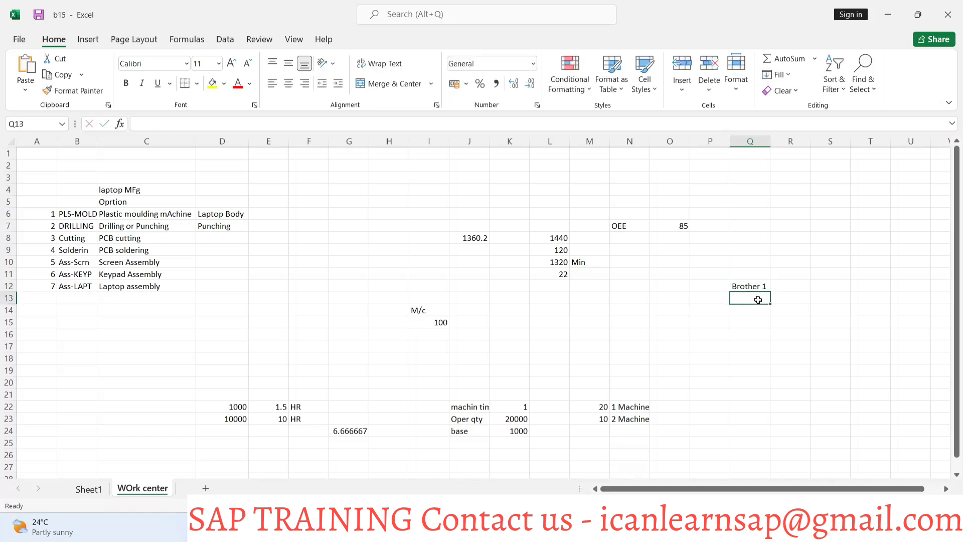
# Fill the label from Q12 down into Q13 and change it to "Brother 2".
pyautogui.hotkey('ctrl', 'd')
pyautogui.doubleClick(767, 297)
pyautogui.press('BackSpace')
pyautogui.write('2')
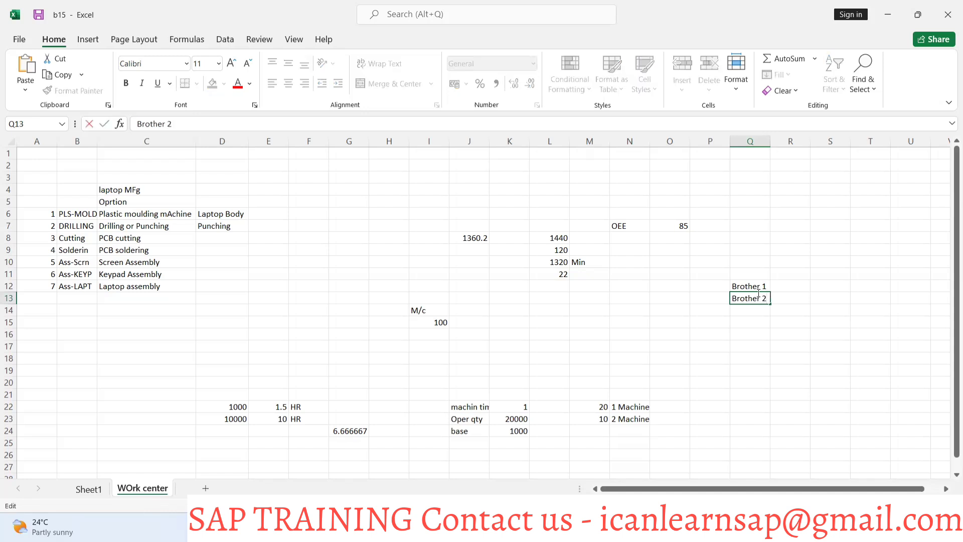
pyautogui.click(747, 284)
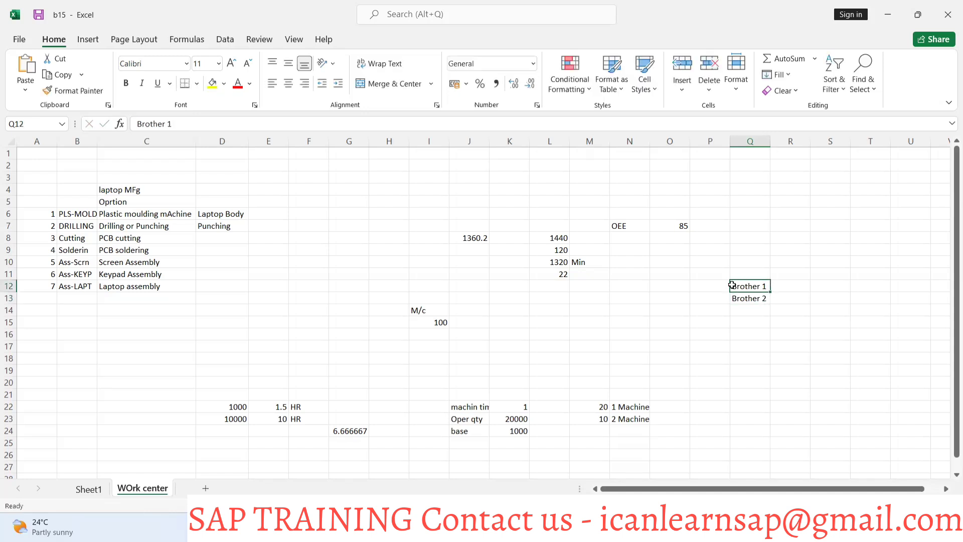
# Change the label in Q12 to "Big Brother 1".
pyautogui.doubleClick(734, 285)
pyautogui.write('Bing')
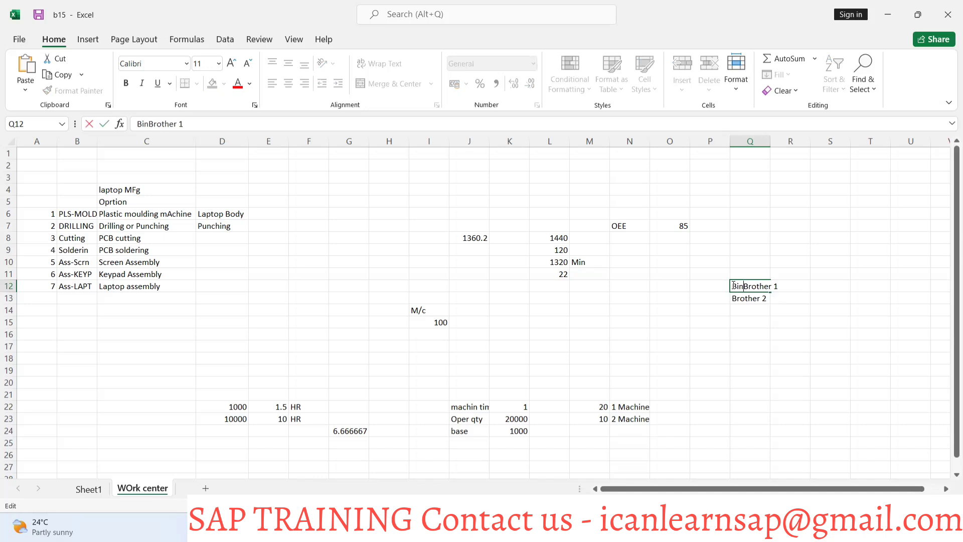
pyautogui.press('BackSpace')
pyautogui.press('BackSpace')
pyautogui.press('BackSpace')
pyautogui.write('g')
pyautogui.click(737, 314)
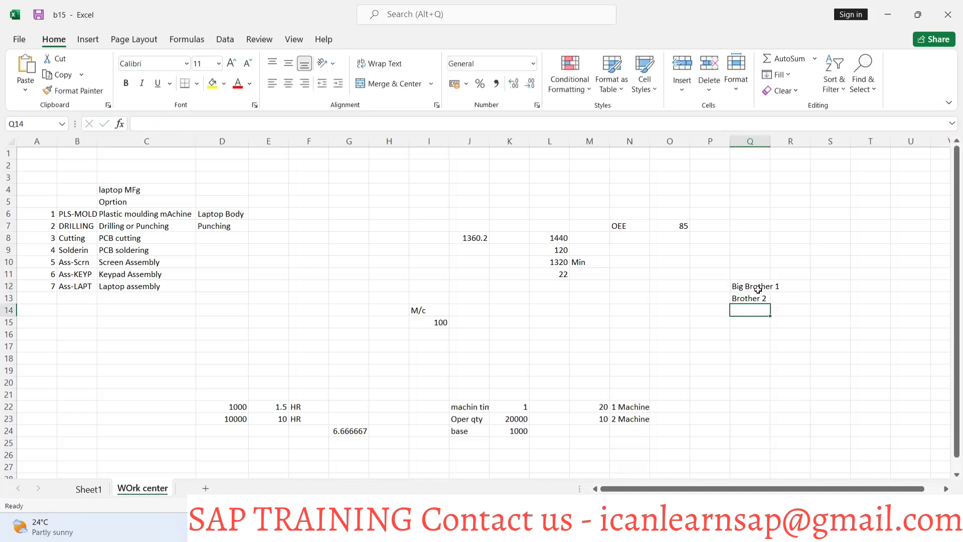
pyautogui.doubleClick(761, 286)
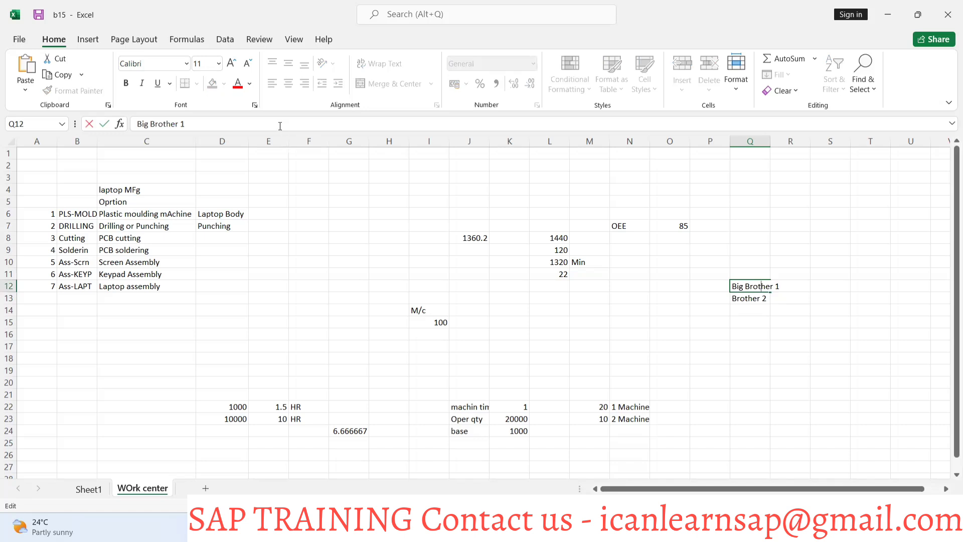
pyautogui.press('BackSpace')
pyautogui.press('BackSpace')
pyautogui.write('ot')
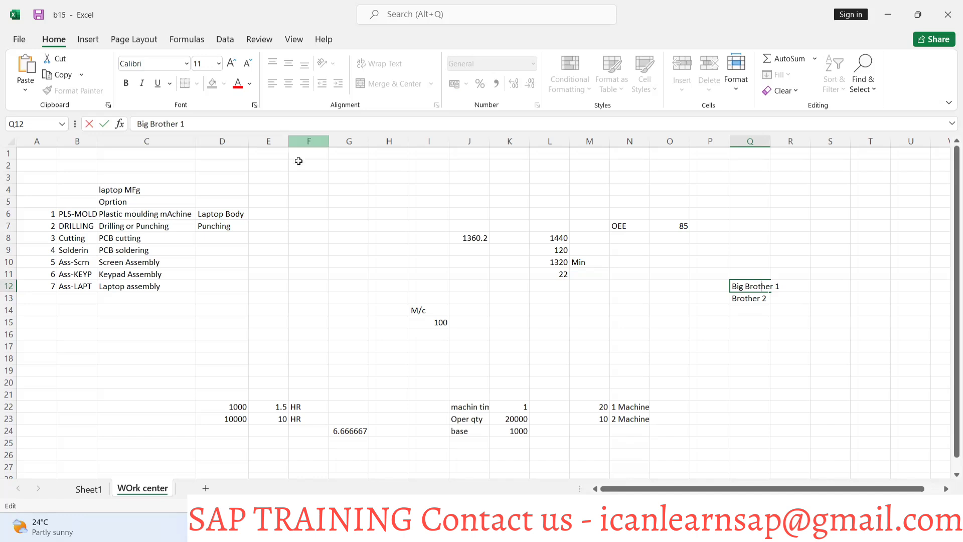
pyautogui.click(756, 346)
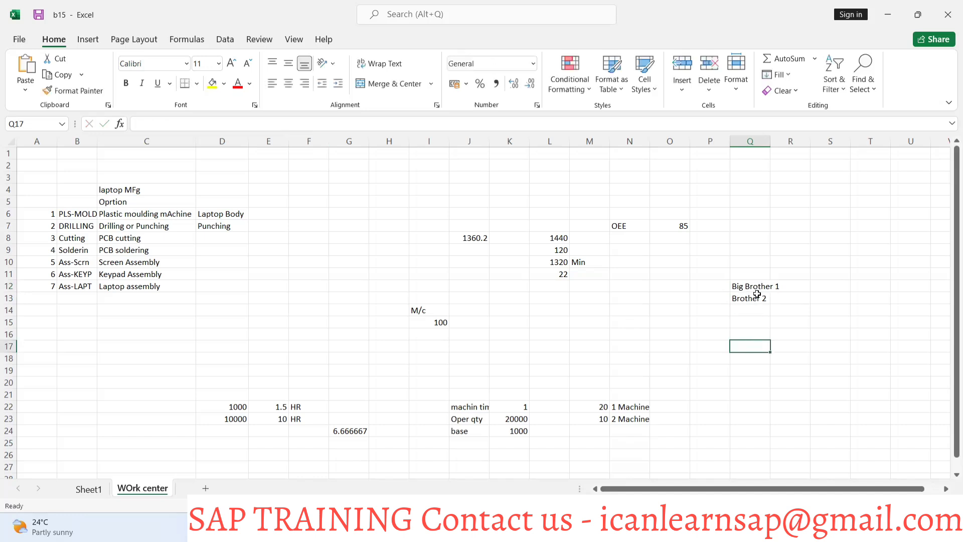
# Fit column Q to its contents and enter 100 in R12 and R13 beside the two brother labels.
pyautogui.doubleClick(772, 142)
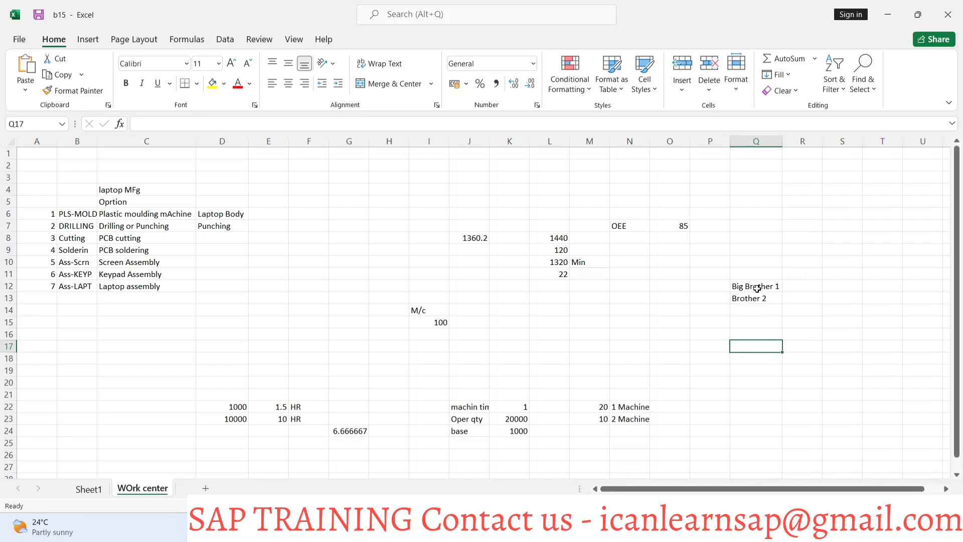
pyautogui.click(798, 284)
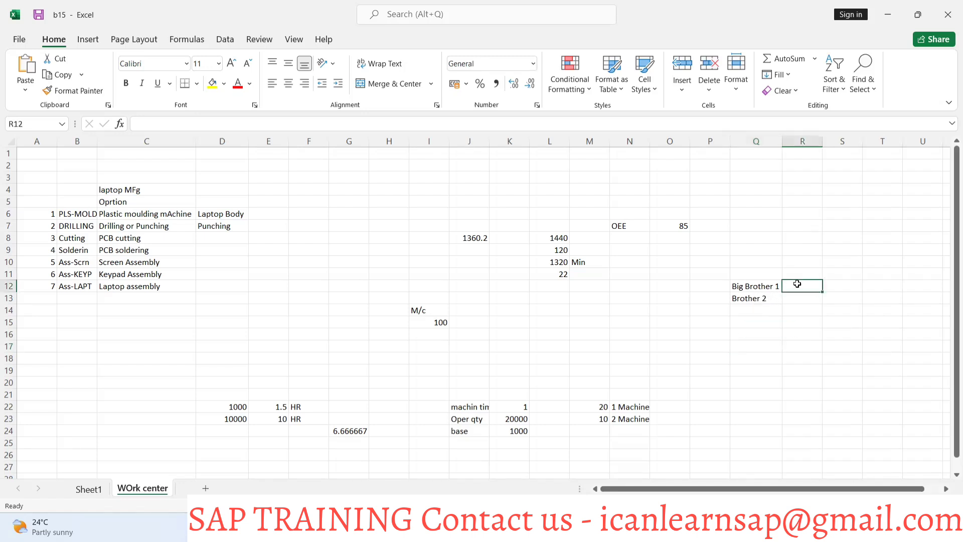
pyautogui.write('100')
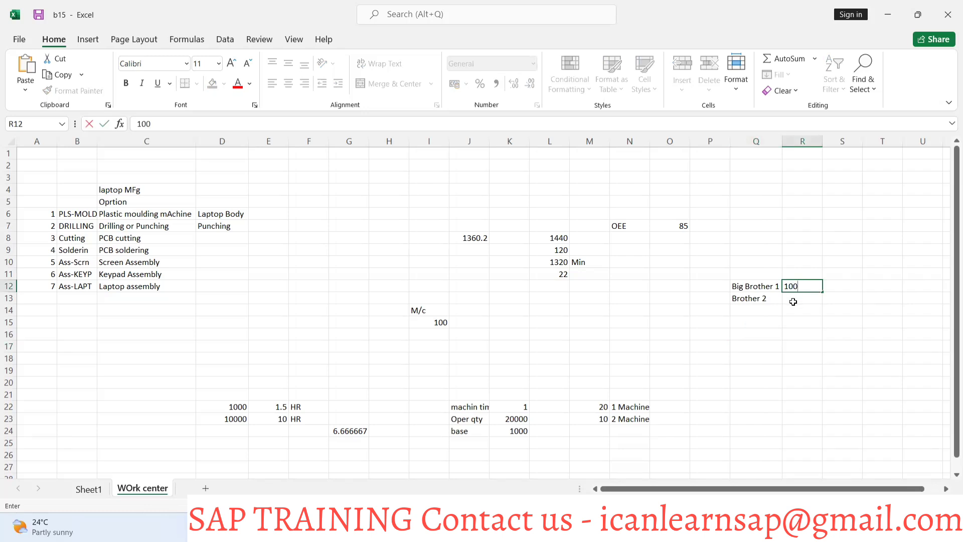
pyautogui.click(794, 302)
pyautogui.write('100')
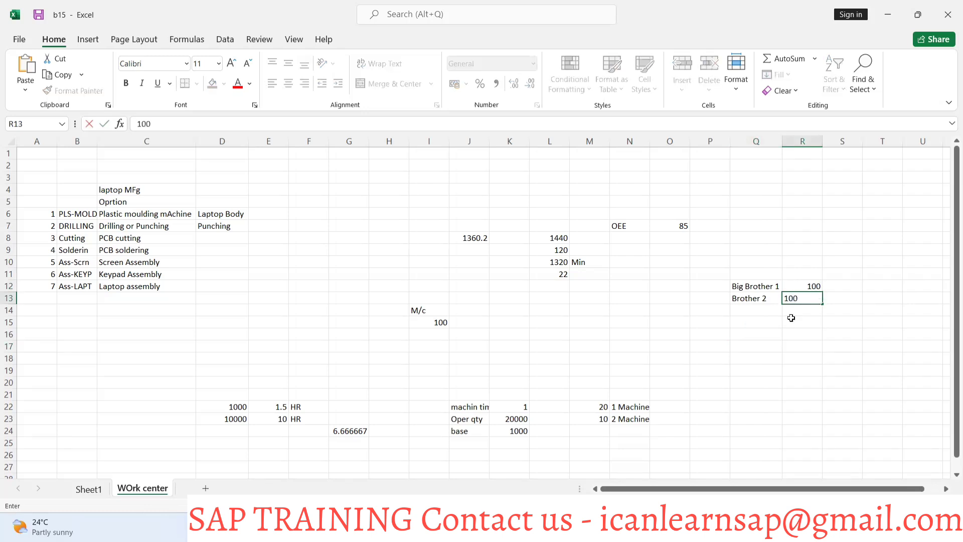
pyautogui.click(792, 318)
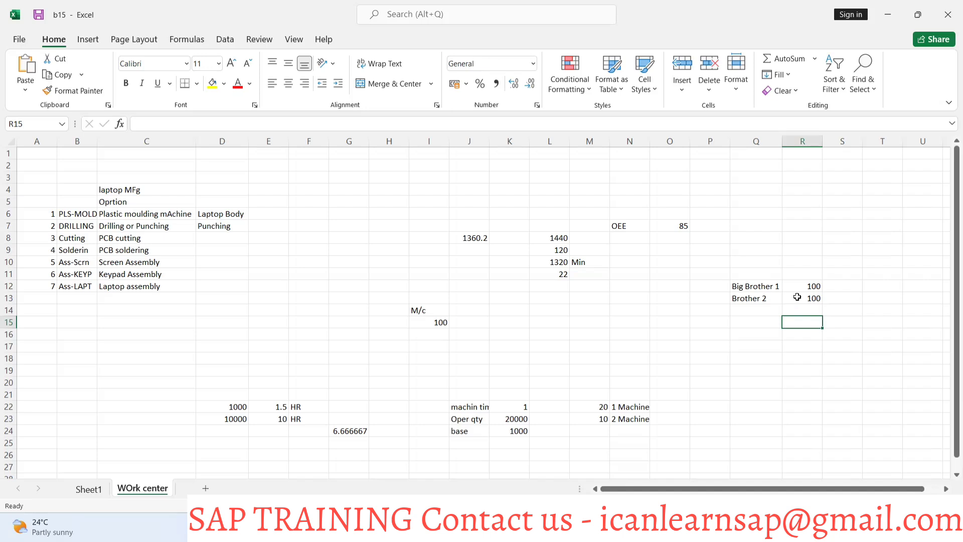
# Set the Brother 2 value in R13 to 0.
pyautogui.click(797, 298)
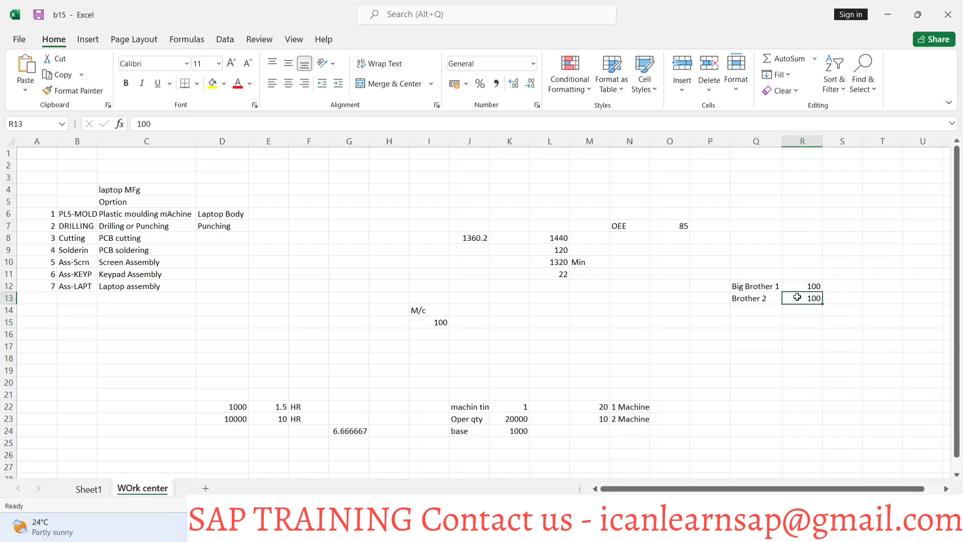
pyautogui.write('=')
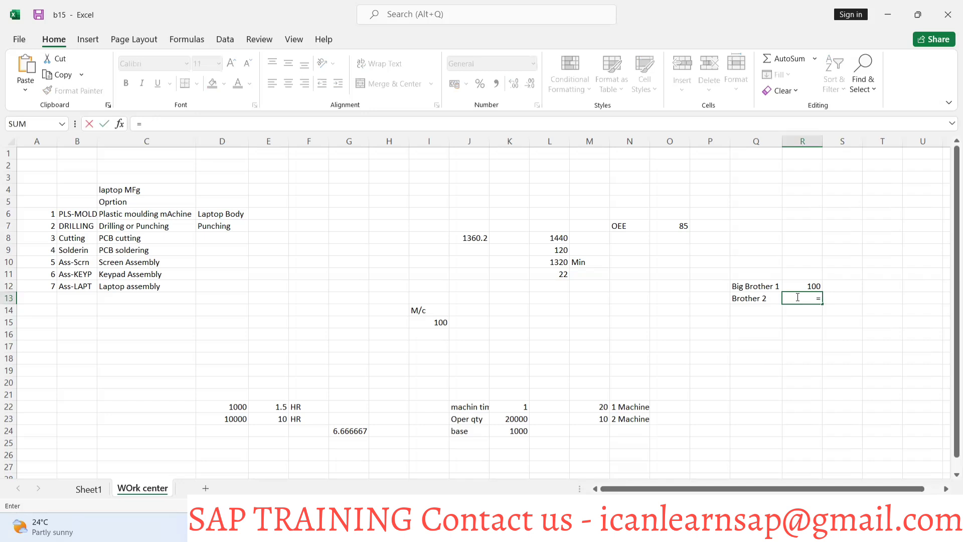
pyautogui.press('BackSpace')
pyautogui.write('0')
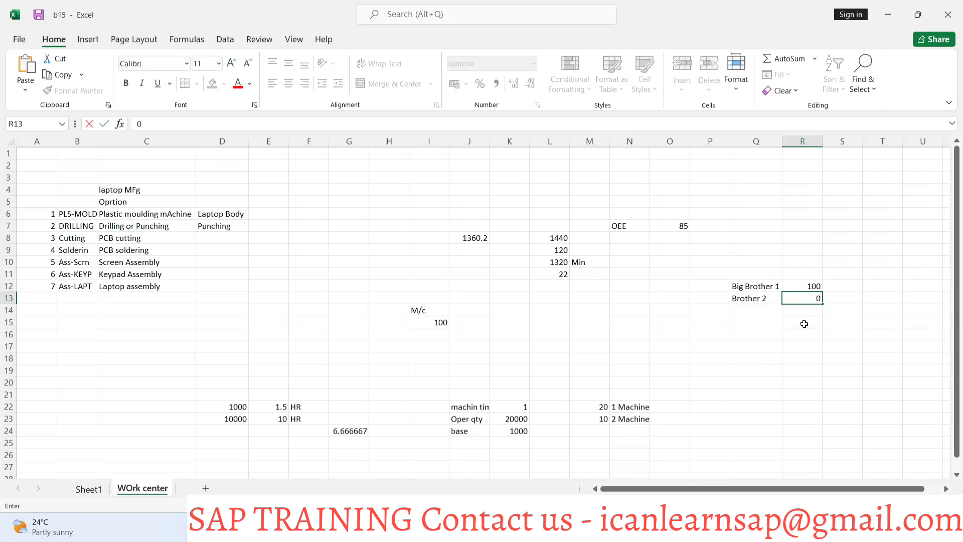
pyautogui.click(804, 321)
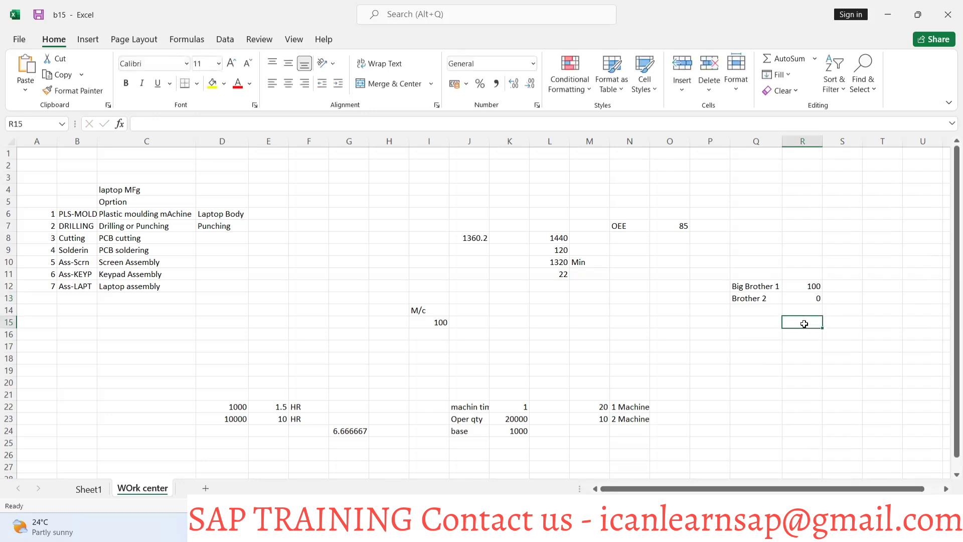
pyautogui.click(806, 288)
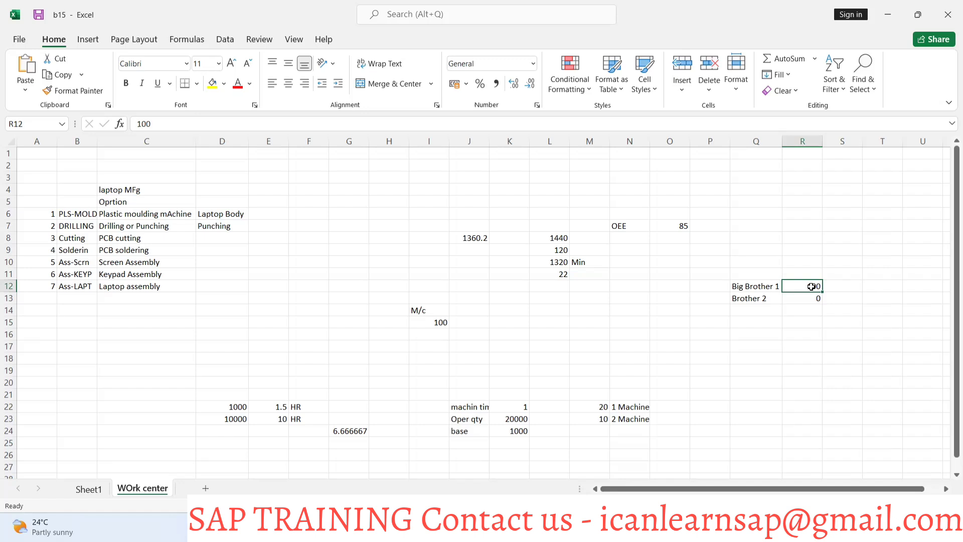
pyautogui.click(739, 284)
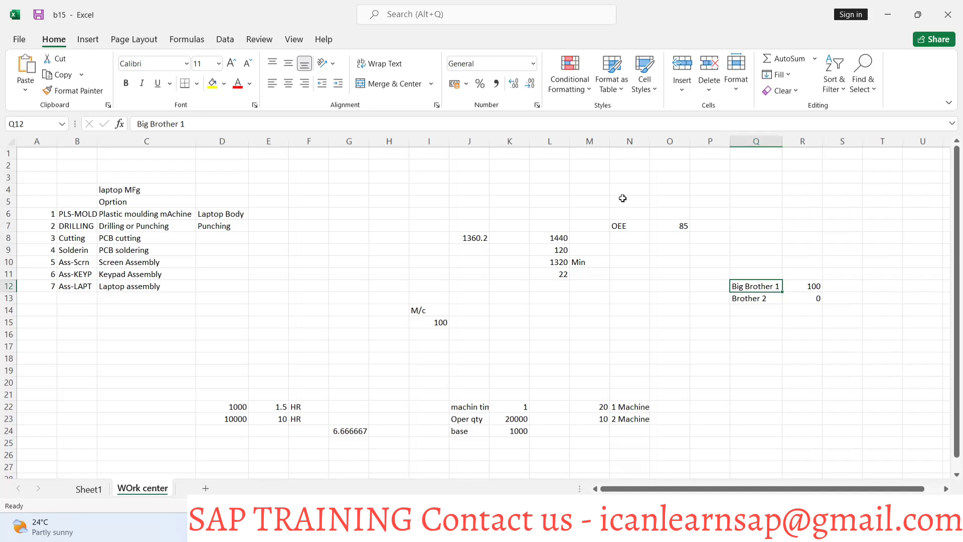
pyautogui.click(802, 299)
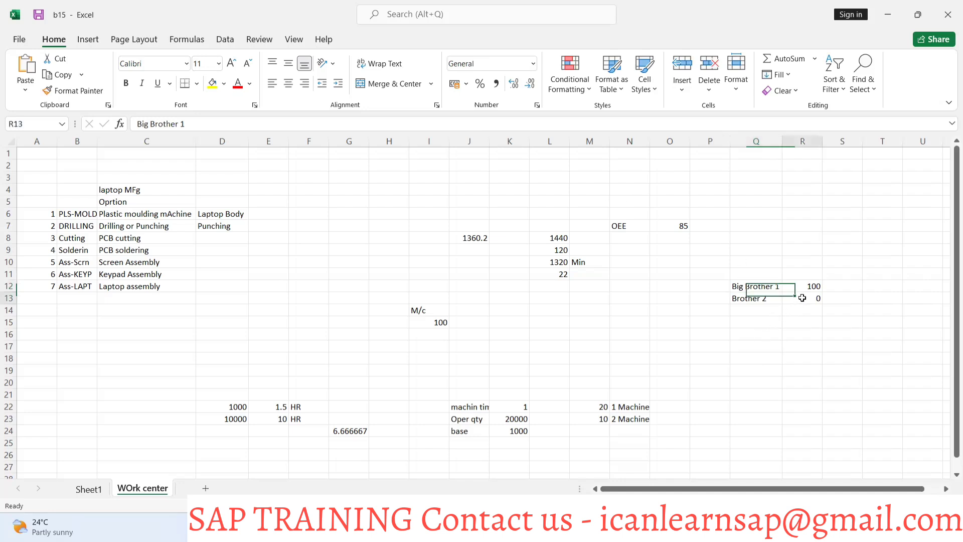
pyautogui.click(811, 285)
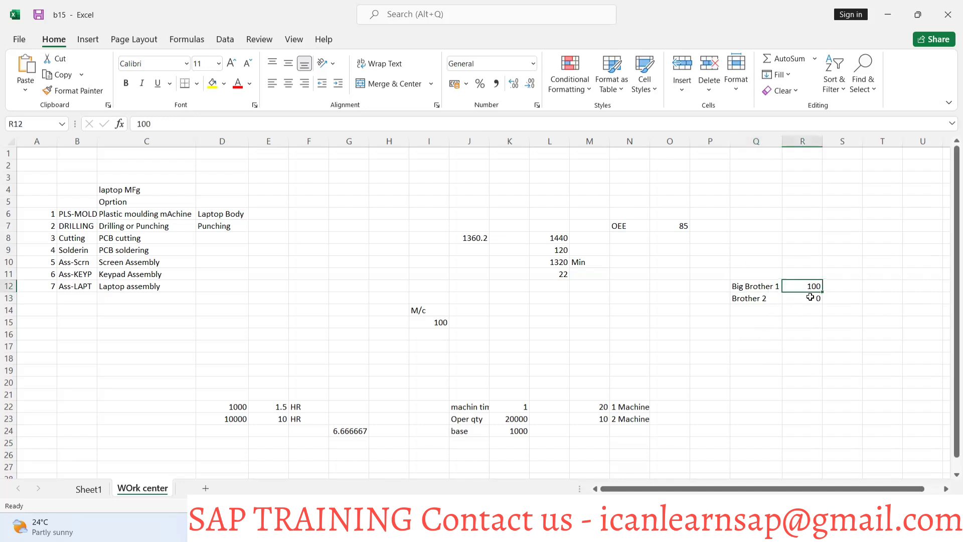
pyautogui.click(809, 297)
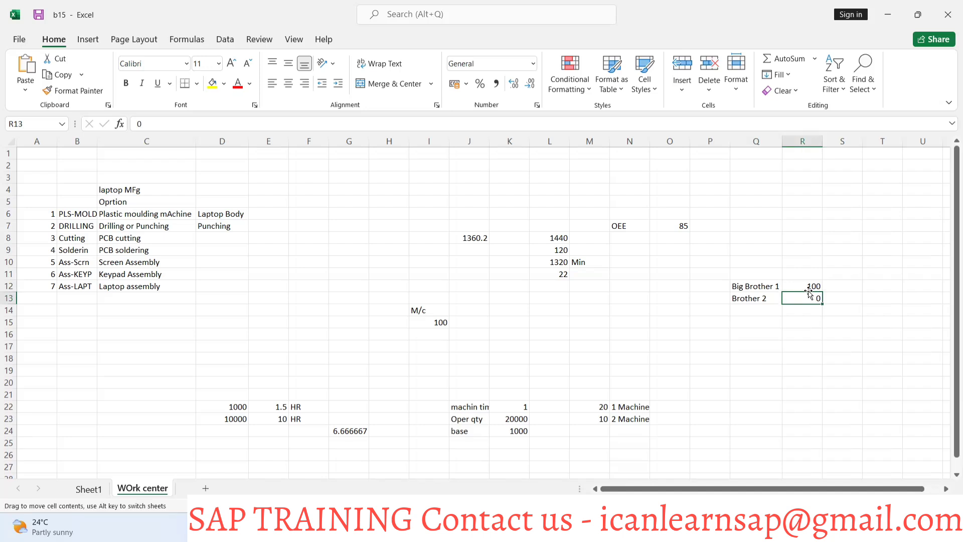
pyautogui.click(815, 286)
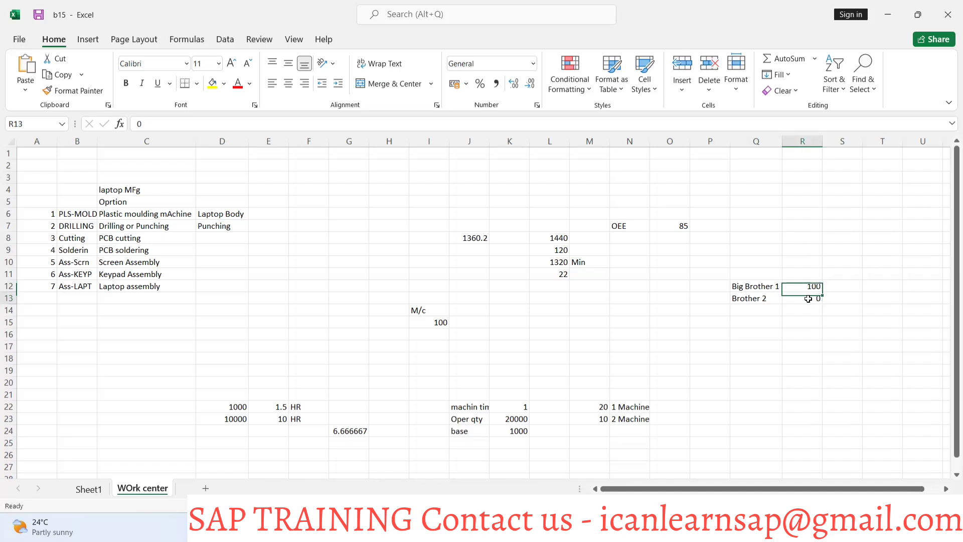
# Set the Brother 2 value in R13 to 100.
pyautogui.click(810, 299)
pyautogui.doubleClick(810, 299)
pyautogui.write('100')
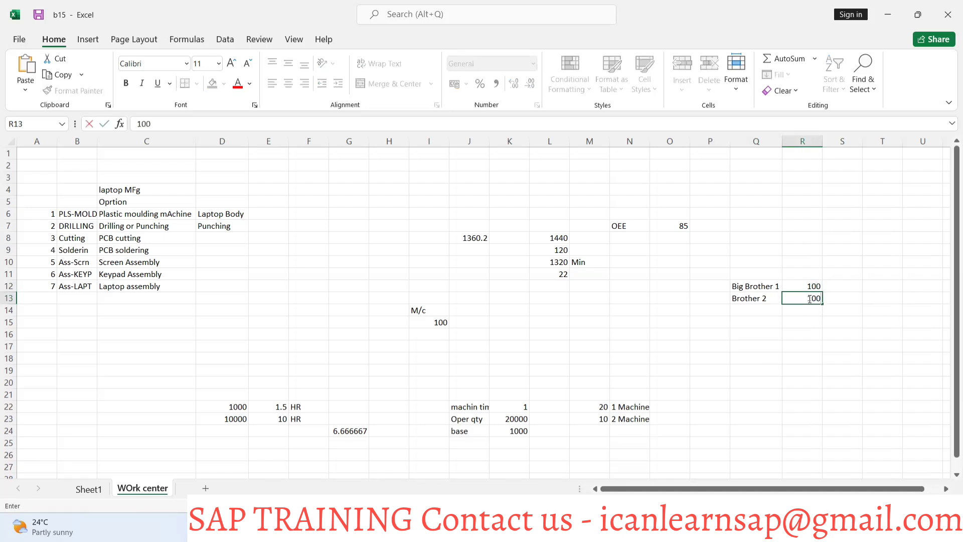
pyautogui.click(796, 319)
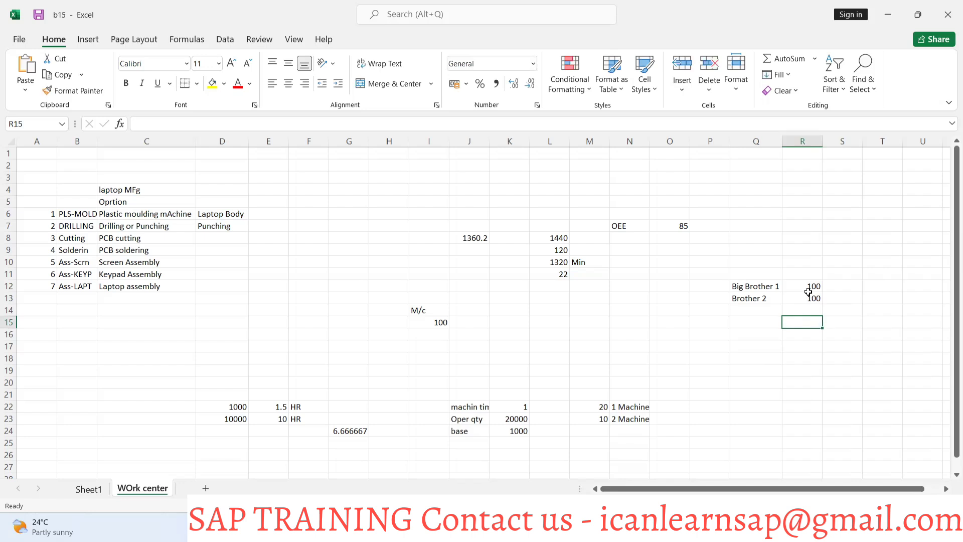
pyautogui.click(810, 294)
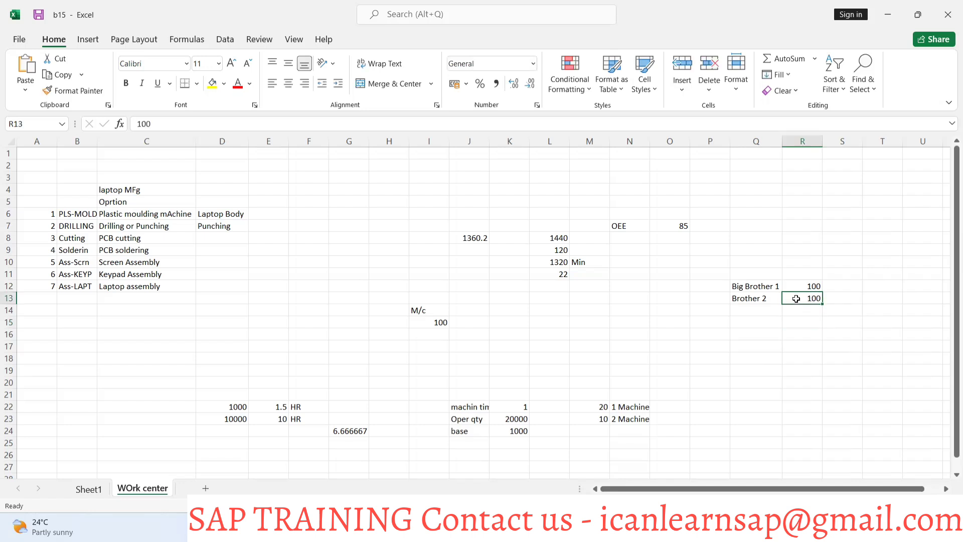
# Enter "cost center" in P13, in front of the Brother 2 label.
pyautogui.click(699, 302)
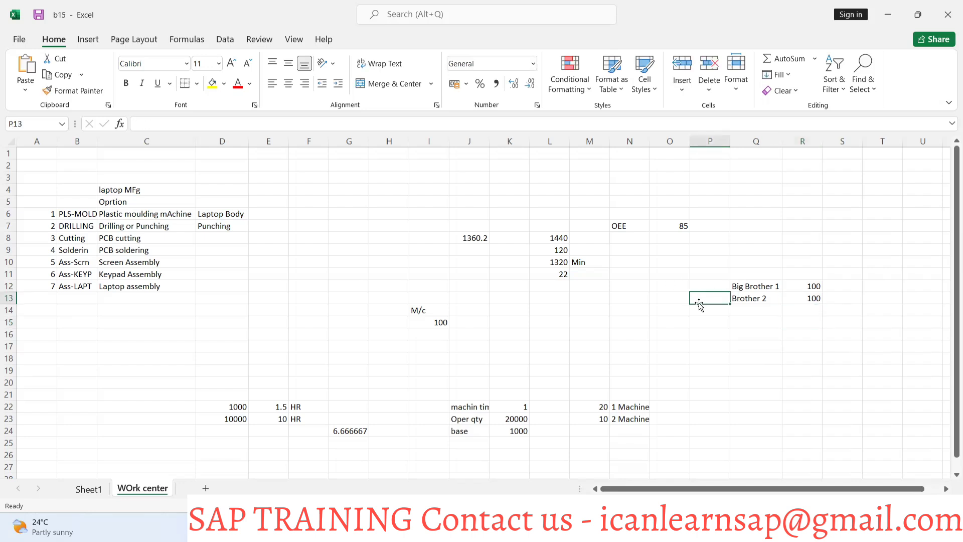
pyautogui.write('cost cnet')
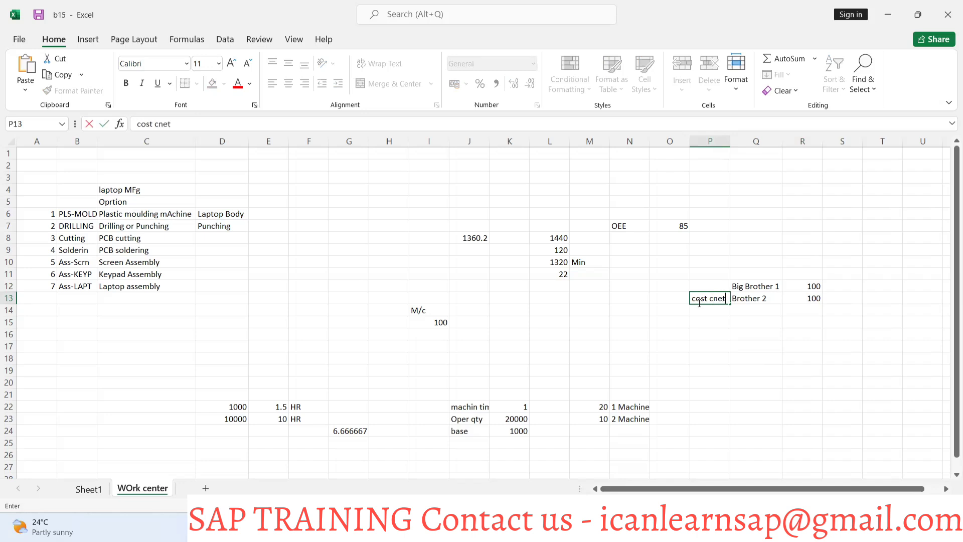
pyautogui.write('er')
pyautogui.press('BackSpace')
pyautogui.press('BackSpace')
pyautogui.press('BackSpace')
pyautogui.press('BackSpace')
pyautogui.press('BackSpace')
pyautogui.write('enter')
# Enter "cost center" in P12, in front of the Big Brother 1 label.
pyautogui.click(708, 286)
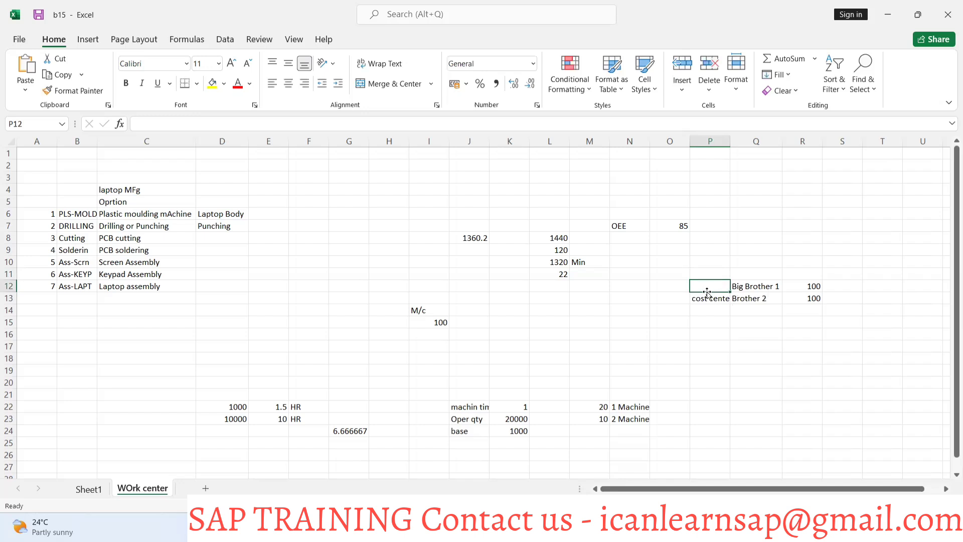
pyautogui.write('cost center')
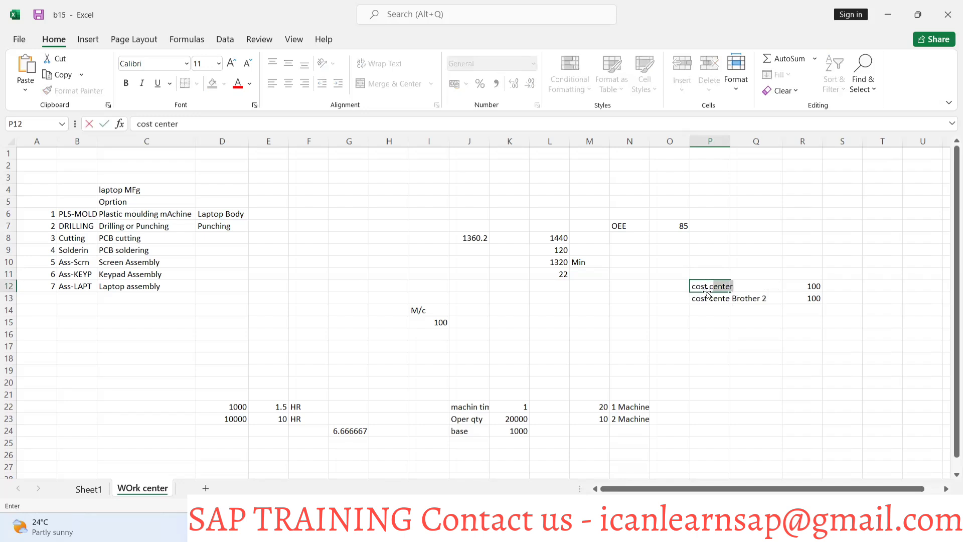
pyautogui.click(709, 298)
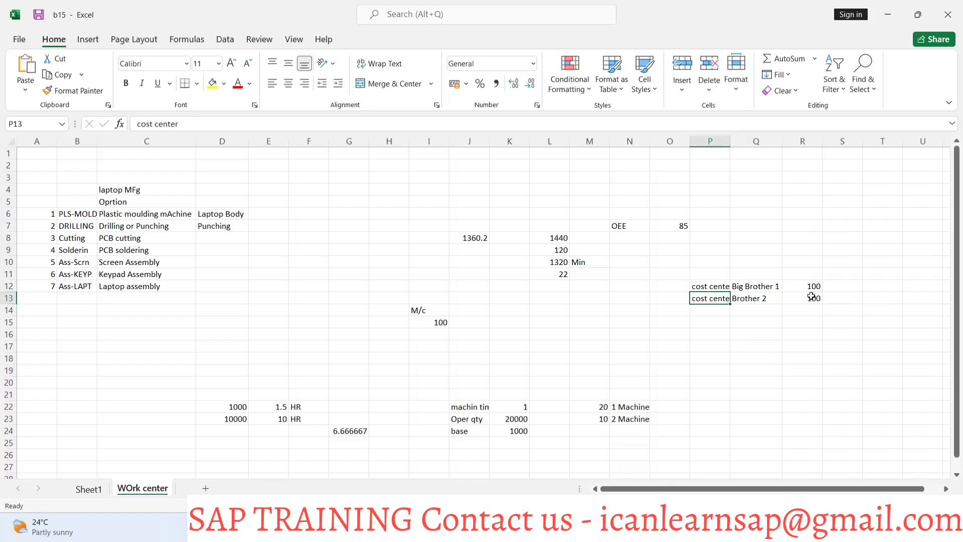
pyautogui.click(812, 299)
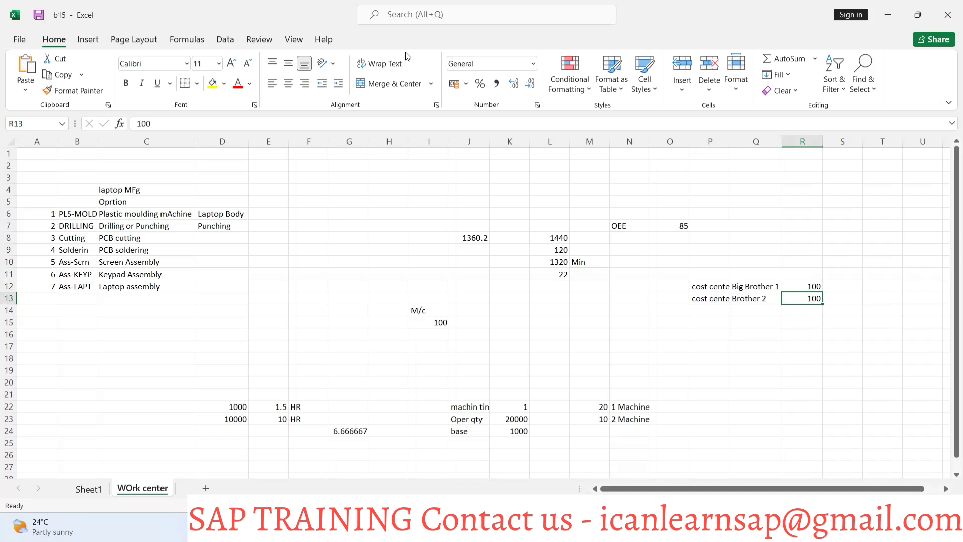
pyautogui.hotkey('alt', 'Tab')
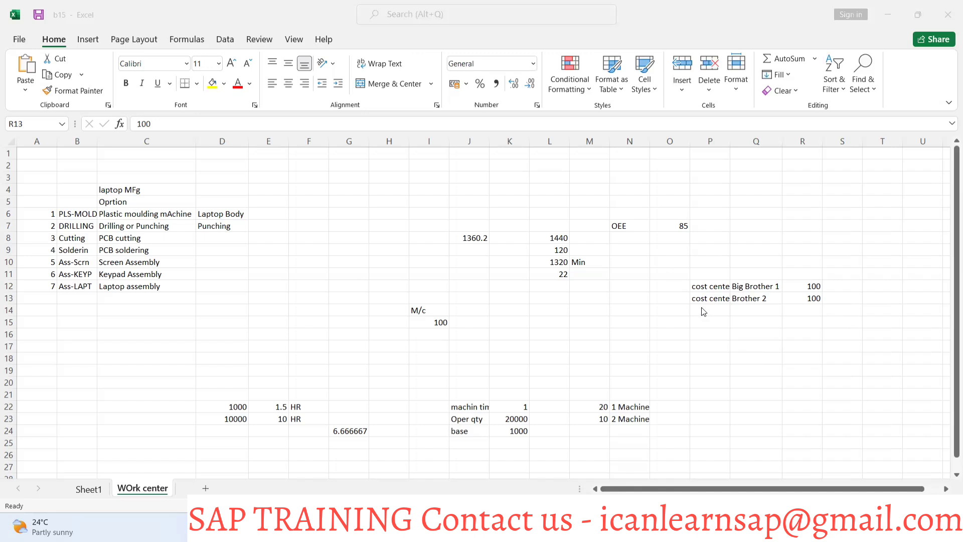
pyautogui.hotkey('alt', 'Tab')
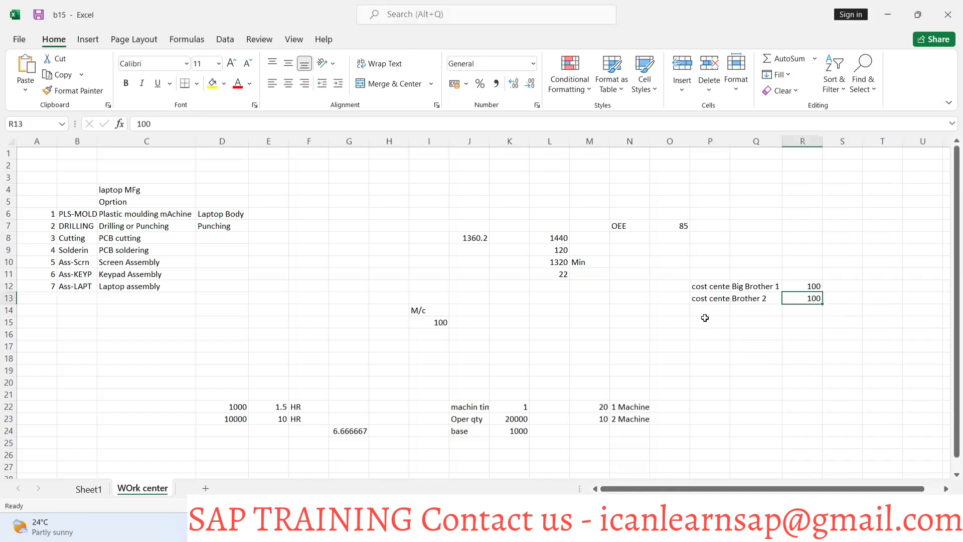
# Replace the Big Brother 1 label in Q12 with "S&D" and the Brother 2 label in Q13 with "PROD".
pyautogui.click(747, 291)
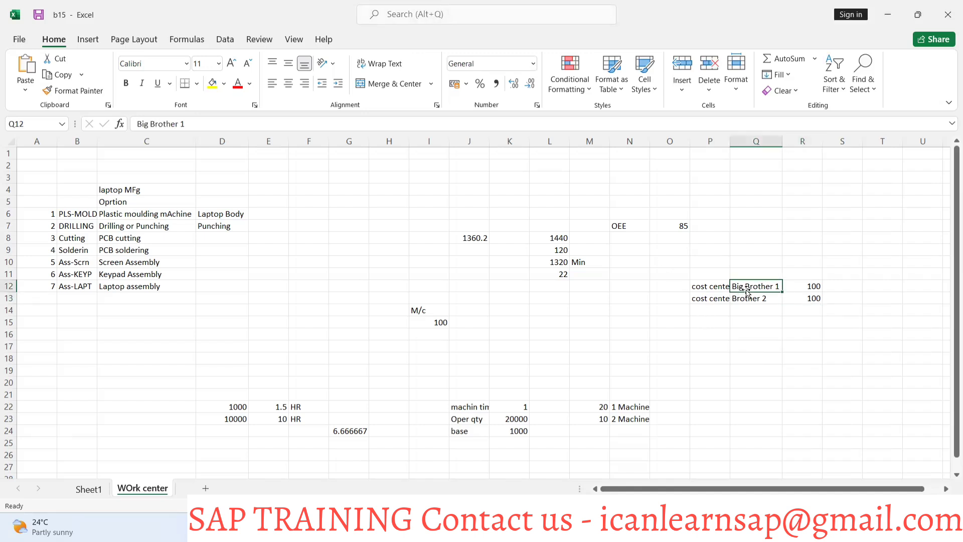
pyautogui.write('S&D')
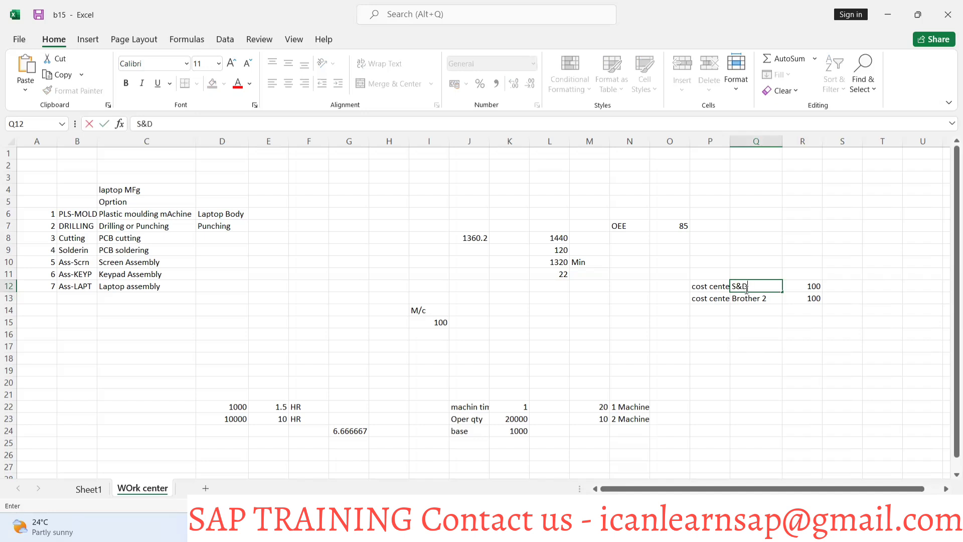
pyautogui.click(746, 296)
pyautogui.write('PROD')
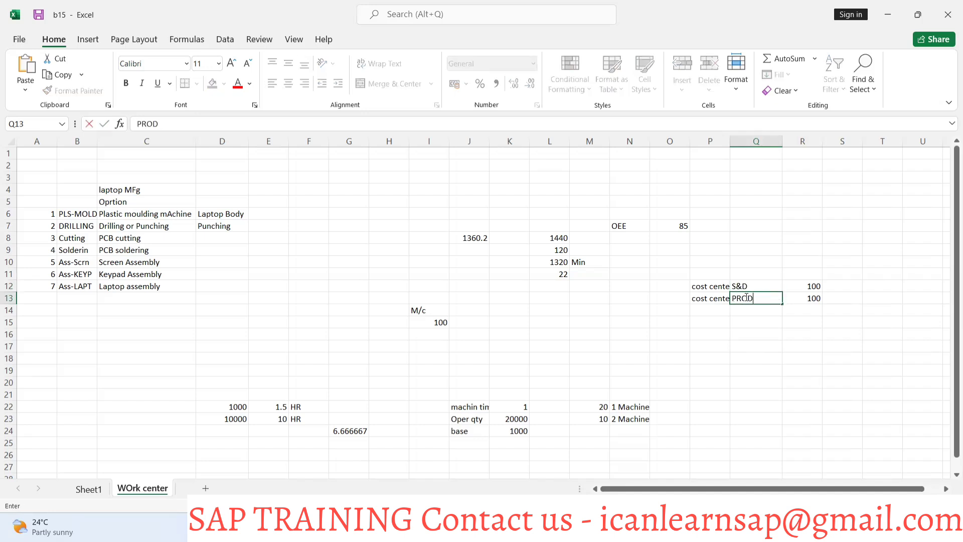
pyautogui.press('Return')
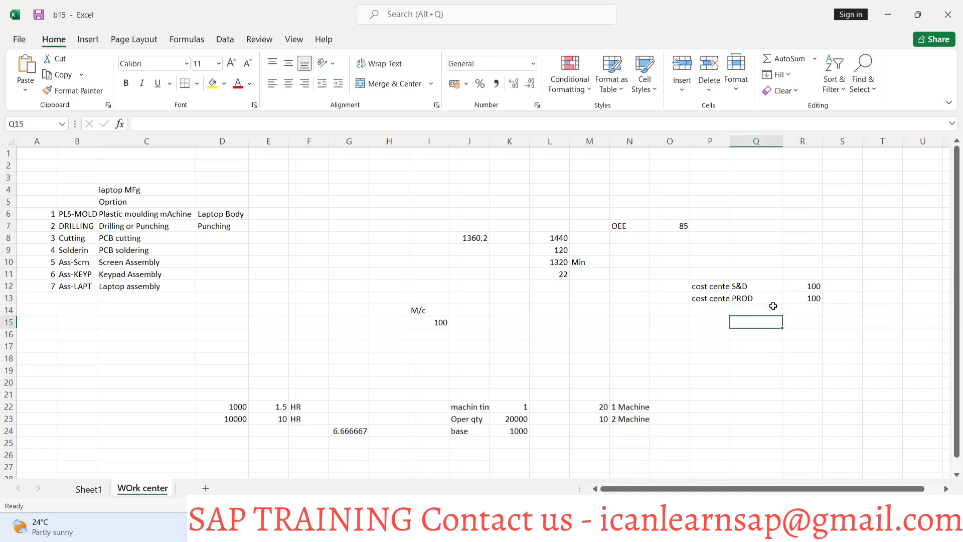
# Enter the unit "Cr" in S12 and "CR" in S13, beside the two cost center amounts.
pyautogui.click(800, 287)
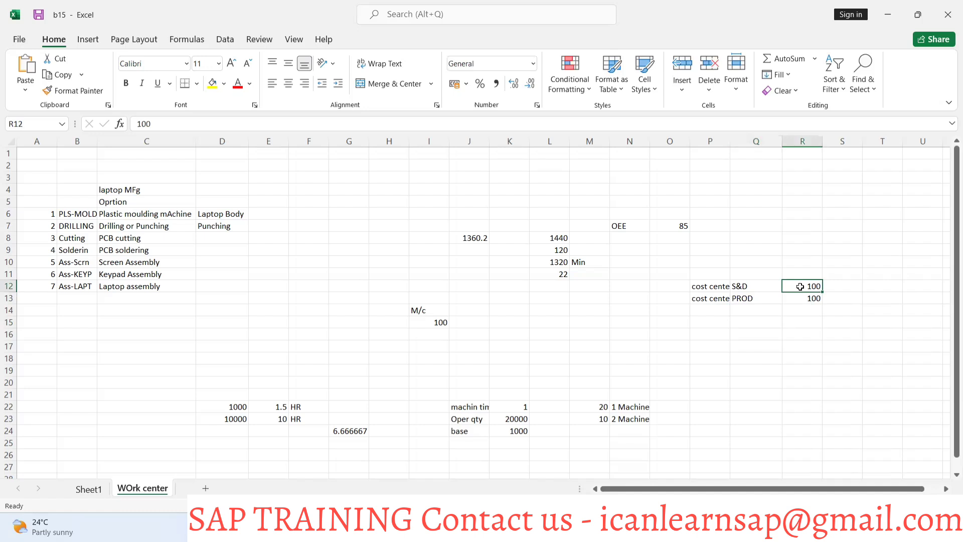
pyautogui.click(832, 287)
pyautogui.write('Cr')
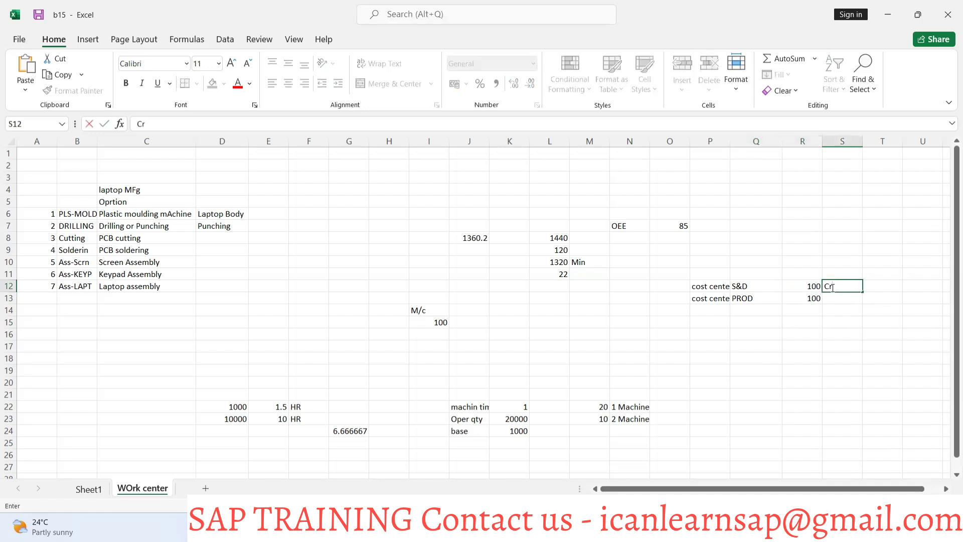
pyautogui.click(832, 298)
pyautogui.write('CR')
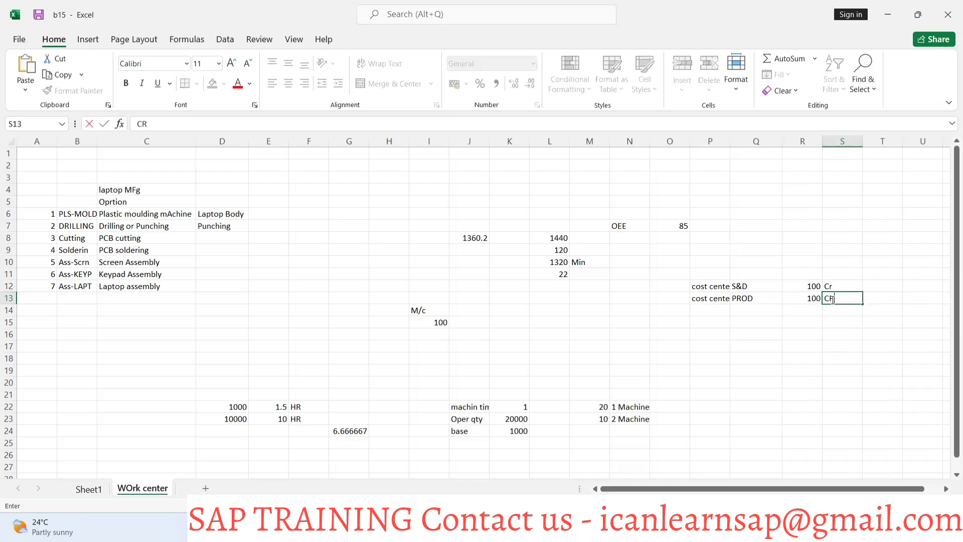
pyautogui.click(829, 326)
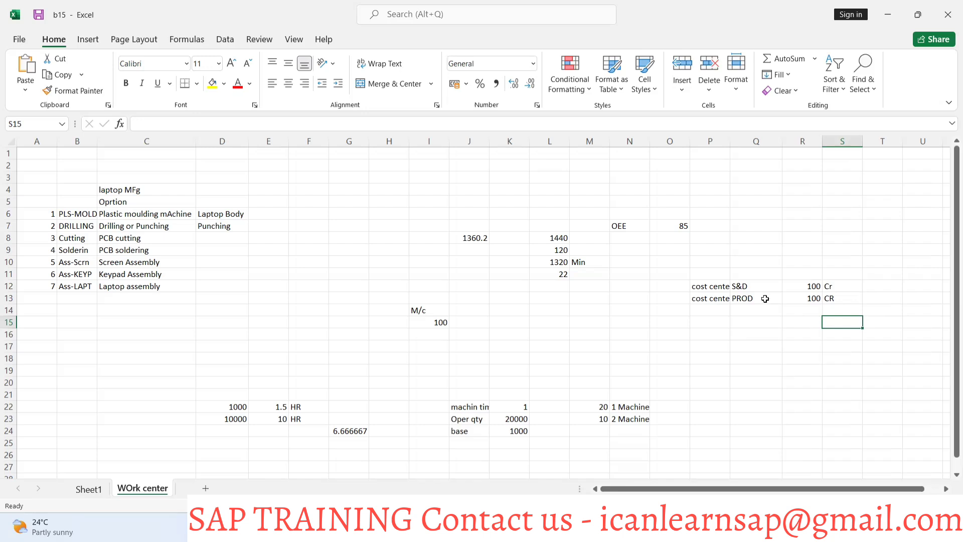
pyautogui.click(747, 298)
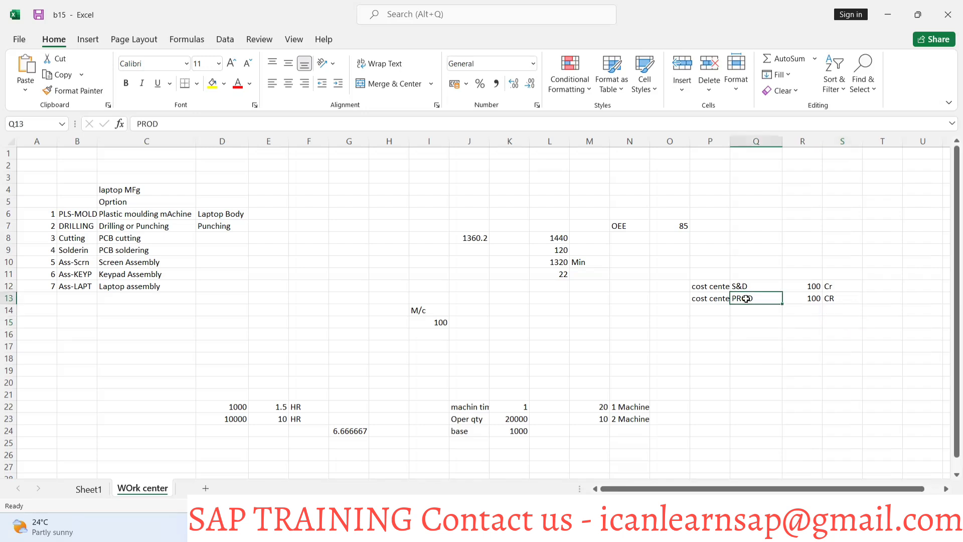
pyautogui.click(759, 287)
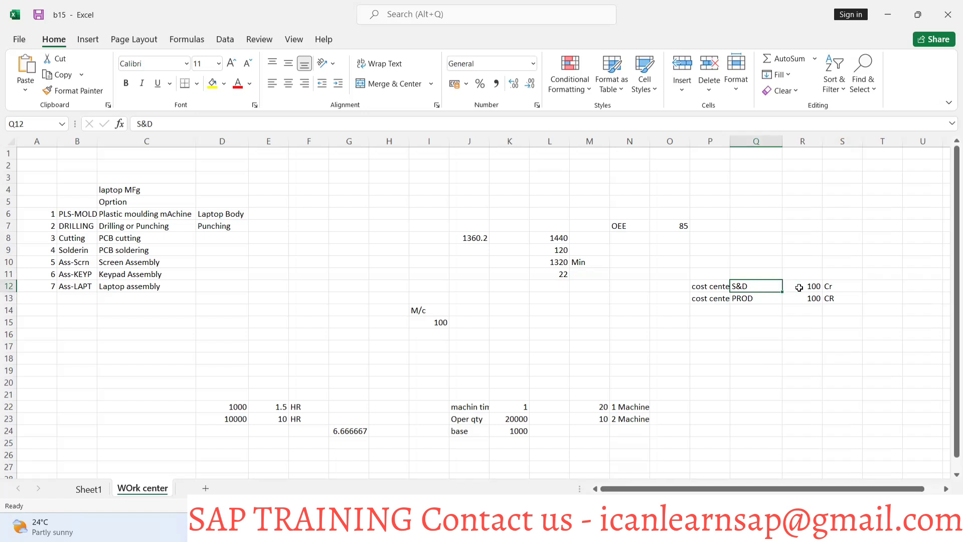
pyautogui.click(799, 288)
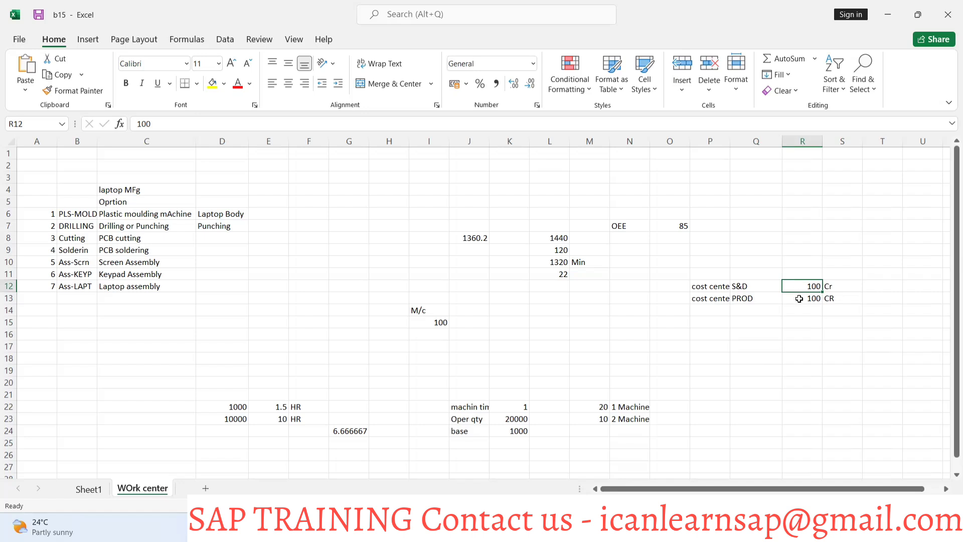
pyautogui.click(802, 300)
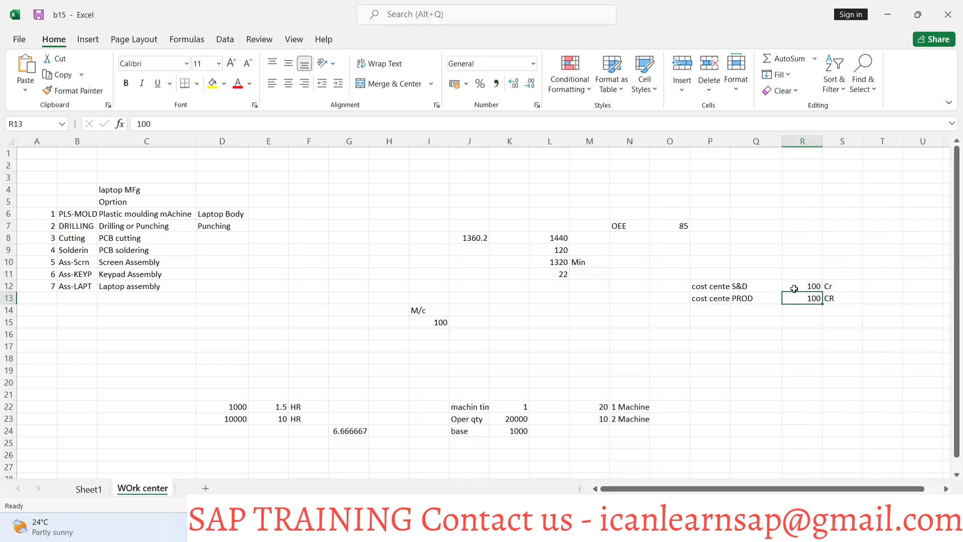
pyautogui.click(795, 288)
# Enter "1 Cr" in T12, in the S&D cost center row.
pyautogui.click(871, 287)
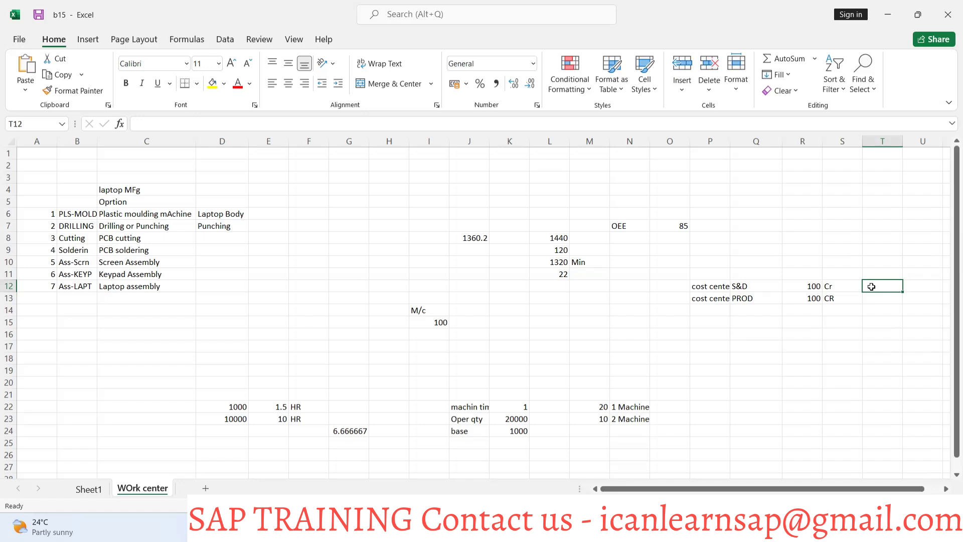
pyautogui.write('1')
pyautogui.write('Cr')
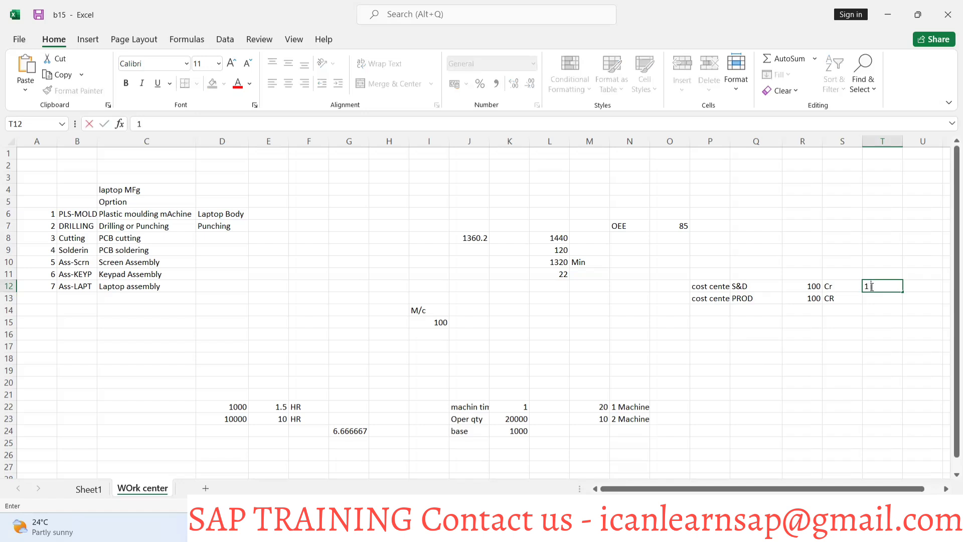
pyautogui.press('Return')
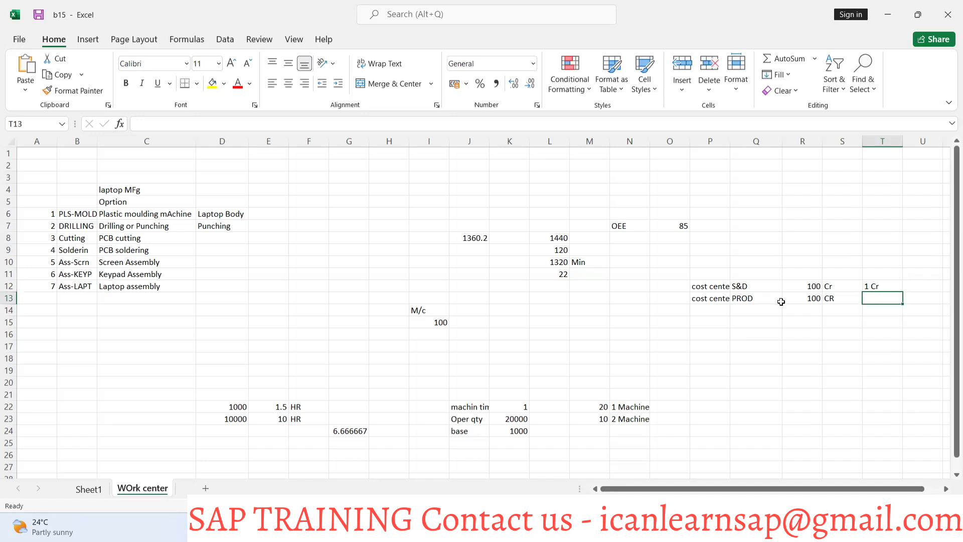
pyautogui.click(802, 298)
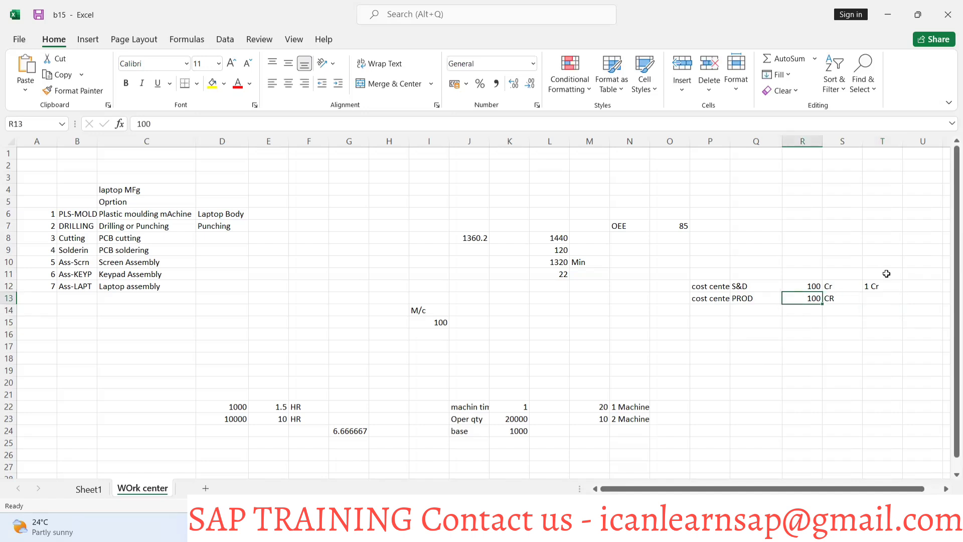
pyautogui.click(808, 286)
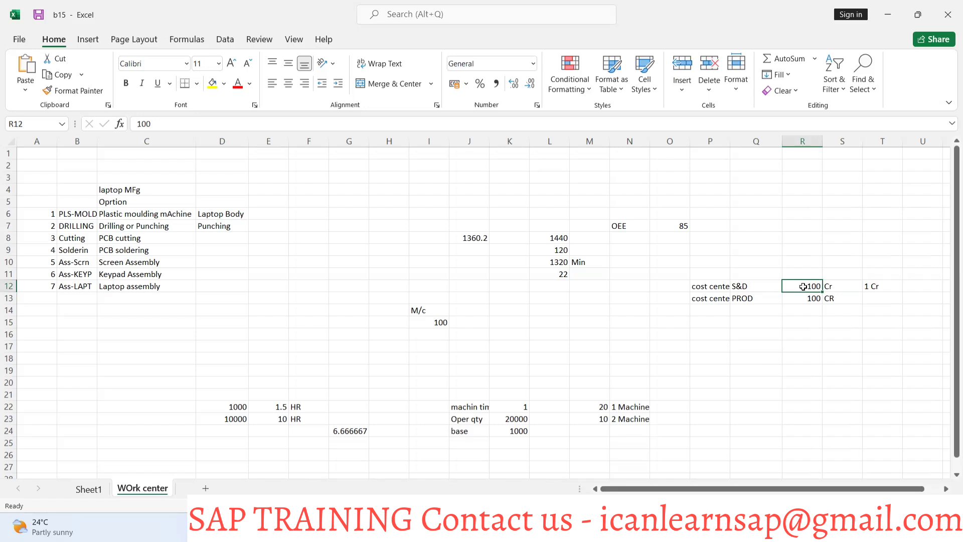
pyautogui.click(801, 299)
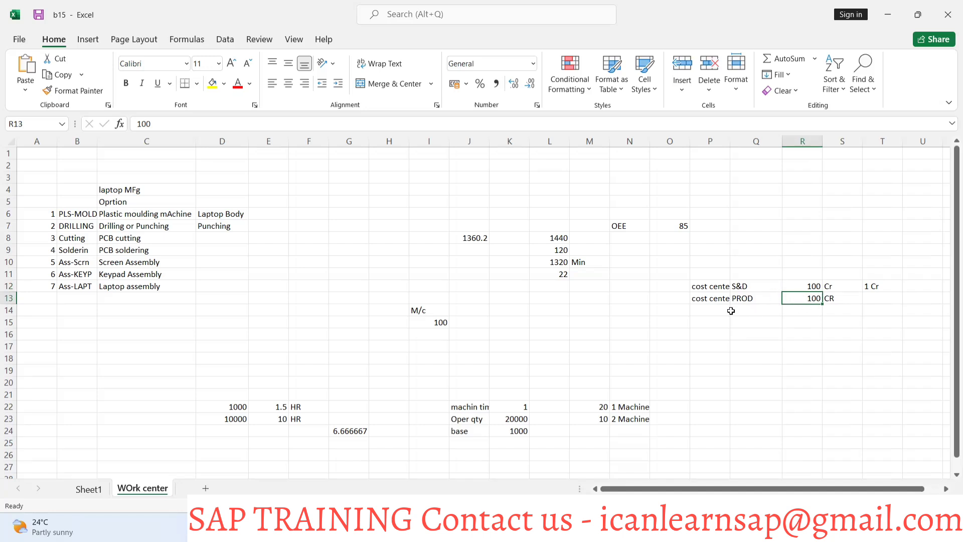
# Autofit the width of column P to its "cost center" labels.
pyautogui.doubleClick(731, 141)
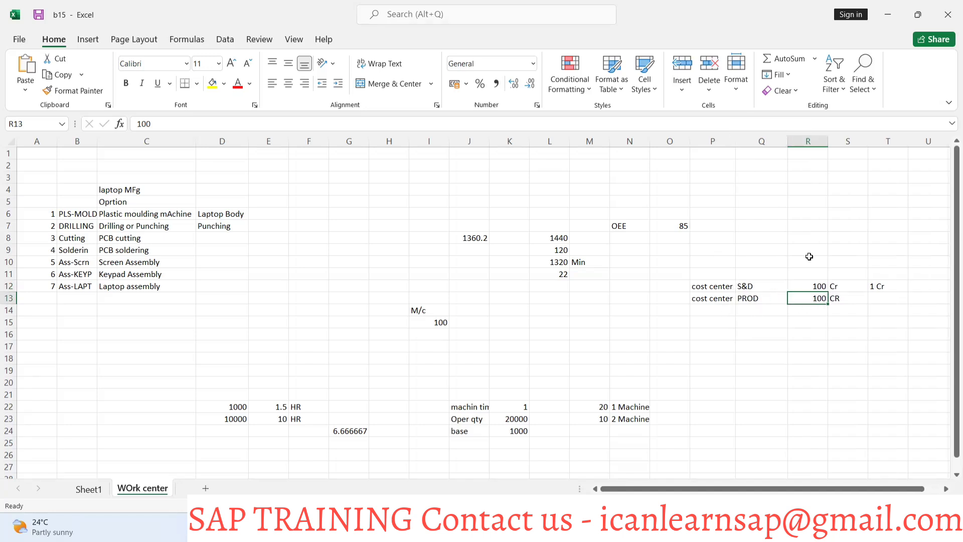
pyautogui.click(812, 311)
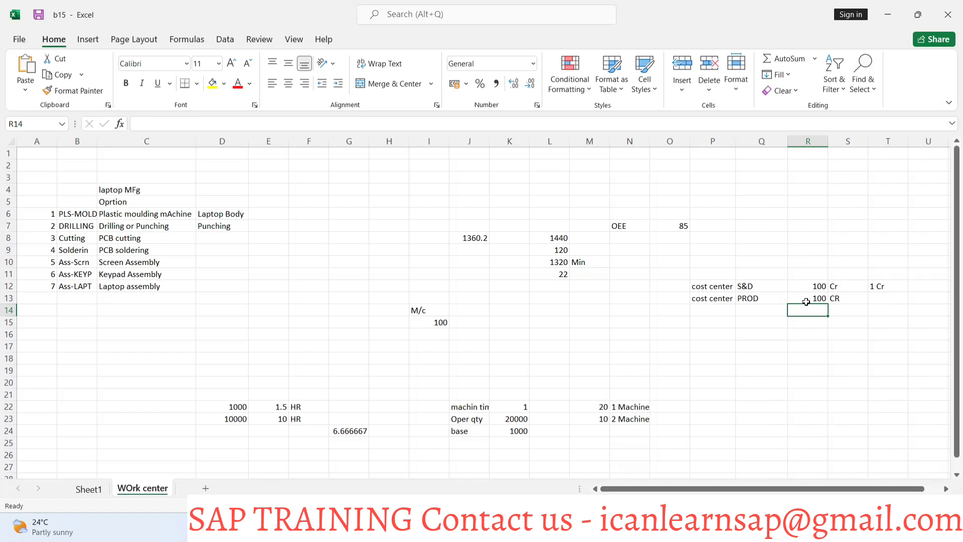
pyautogui.click(806, 299)
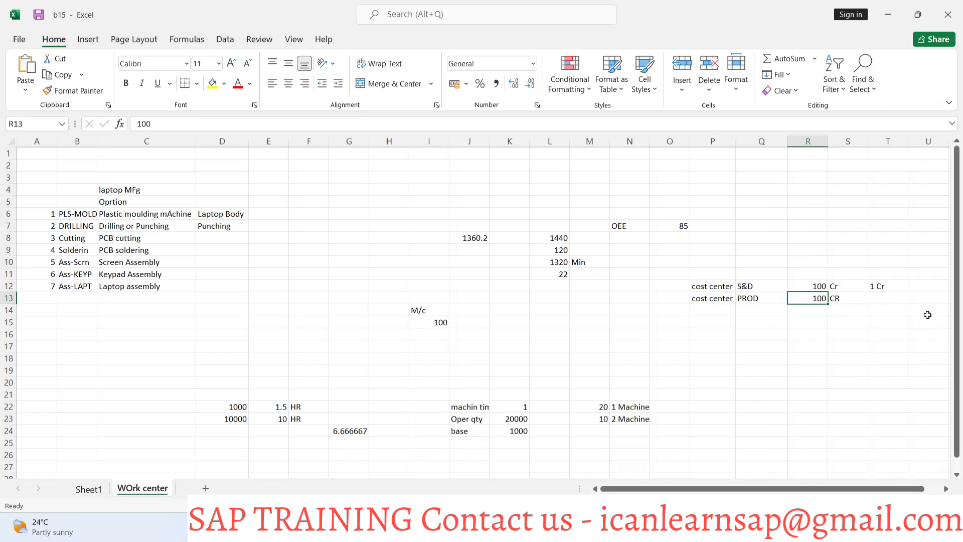
# Enter 99.50 in R14 below the PROD amount, with the unit "CR" in S14.
pyautogui.click(811, 310)
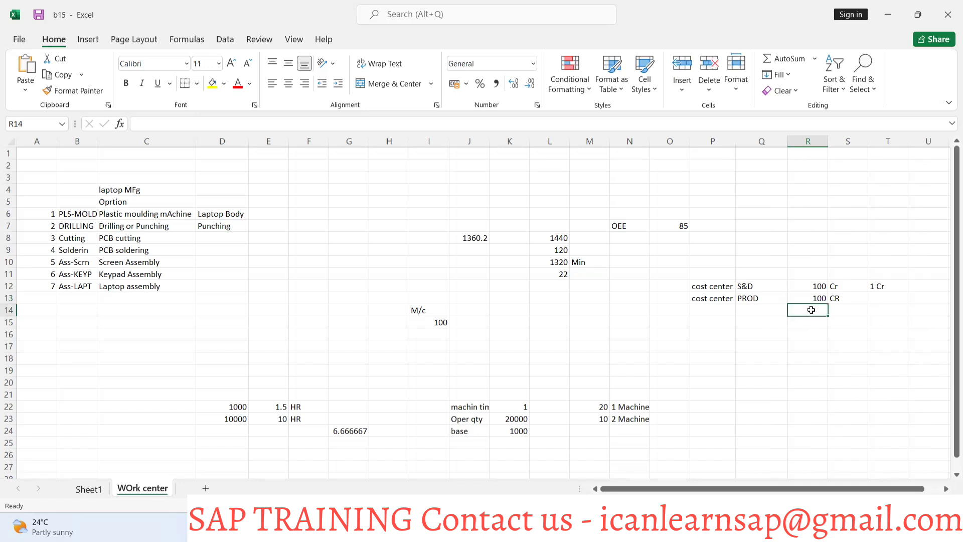
pyautogui.write('99.50')
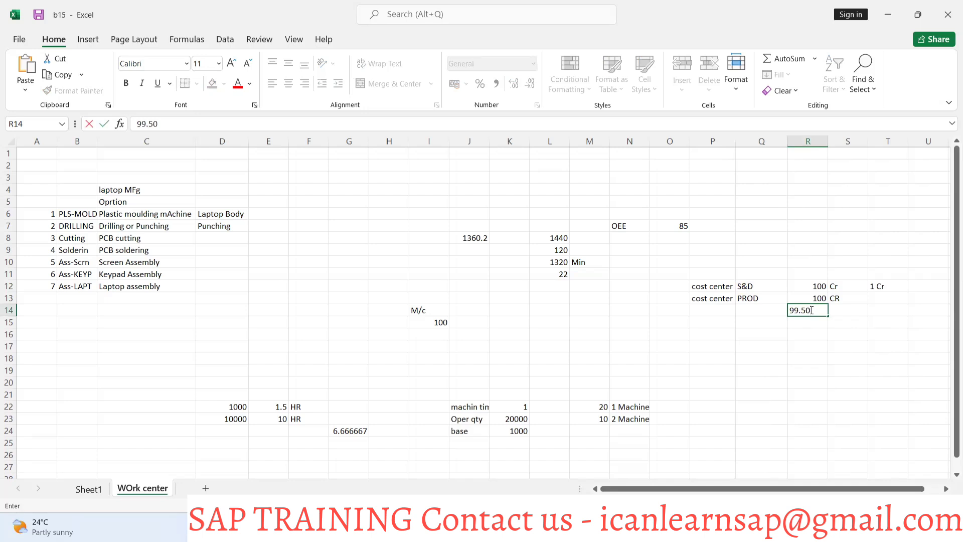
pyautogui.click(849, 306)
pyautogui.write('Cr')
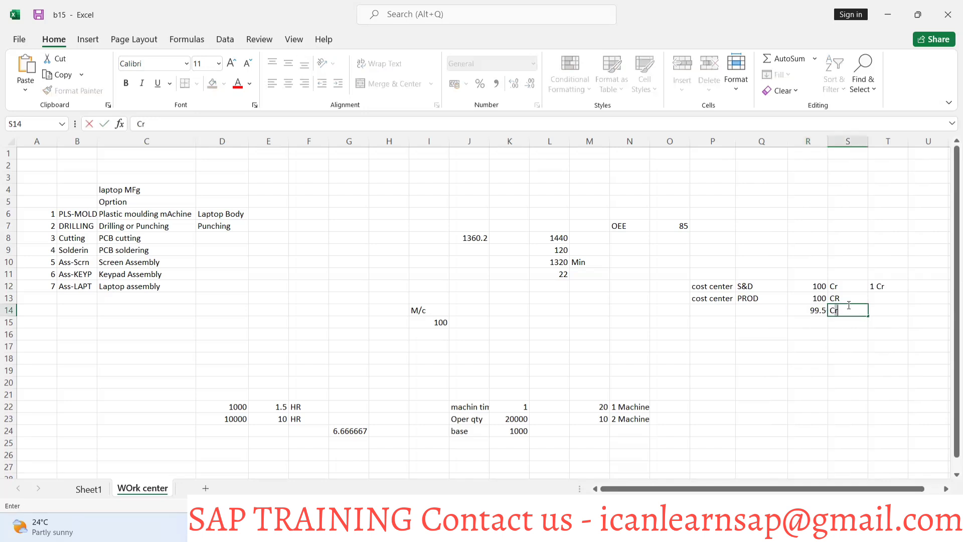
pyautogui.click(823, 345)
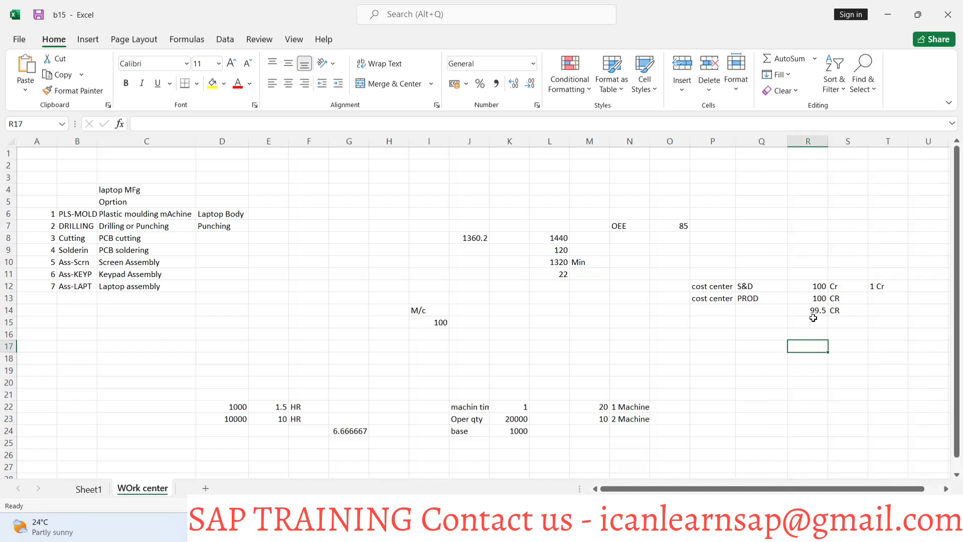
pyautogui.click(726, 301)
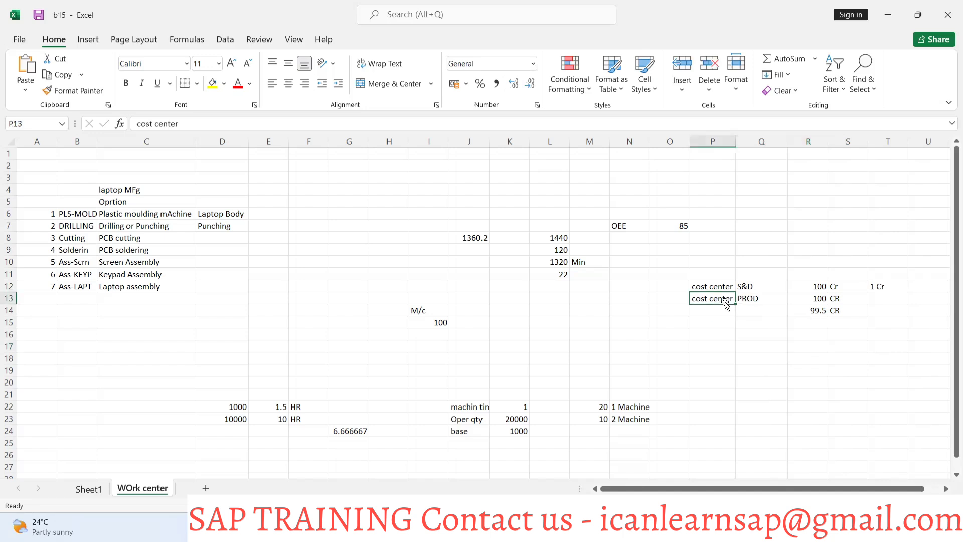
pyautogui.click(763, 283)
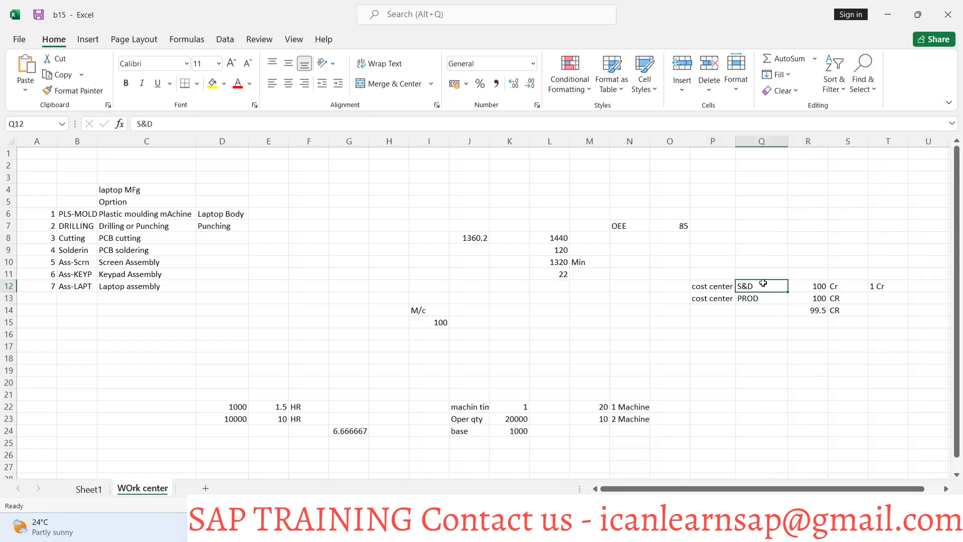
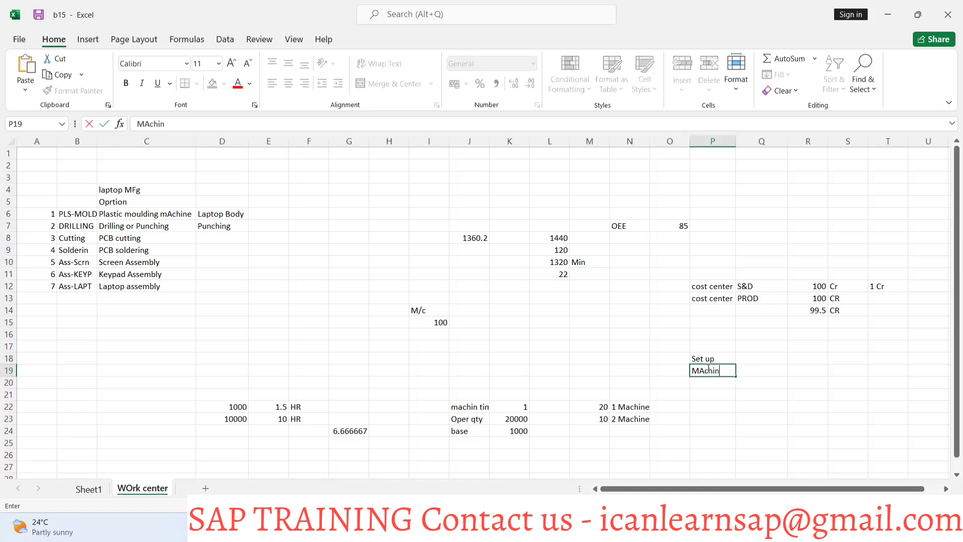
# Complete the label "Machining" in P19 and enter "Labour" in P20 below it.
pyautogui.write('ng')
pyautogui.press('Return')
pyautogui.write('Labour')
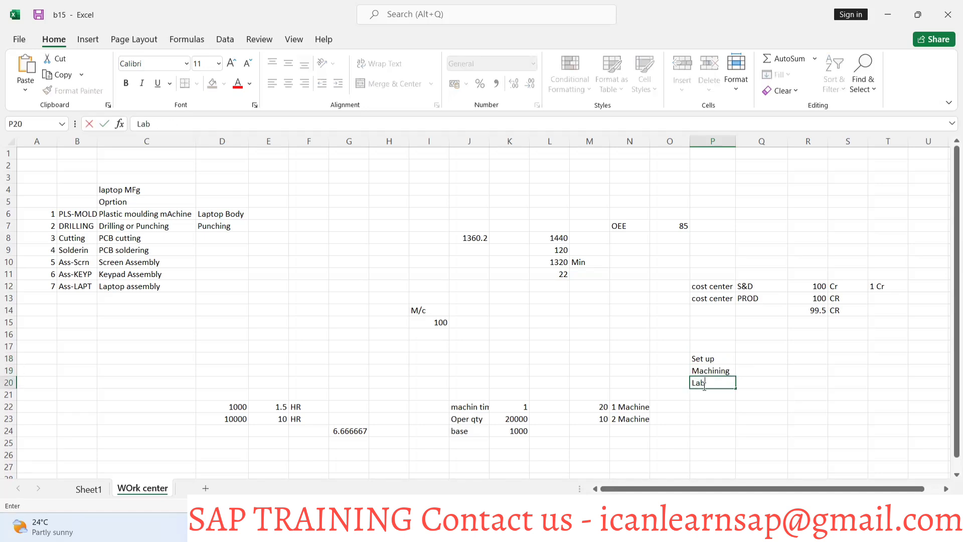
pyautogui.click(704, 407)
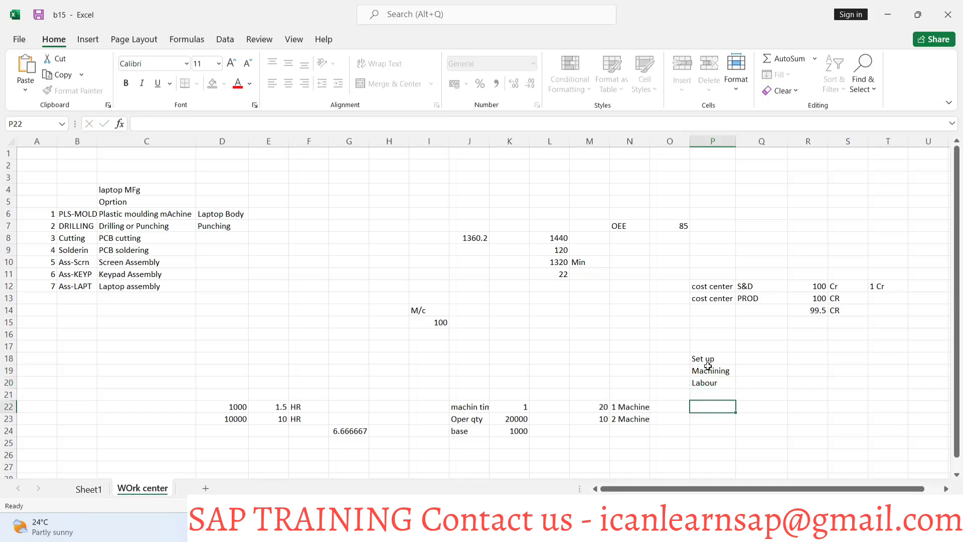
# Enter the role "Helper" in S18, in the Set up row.
pyautogui.click(807, 354)
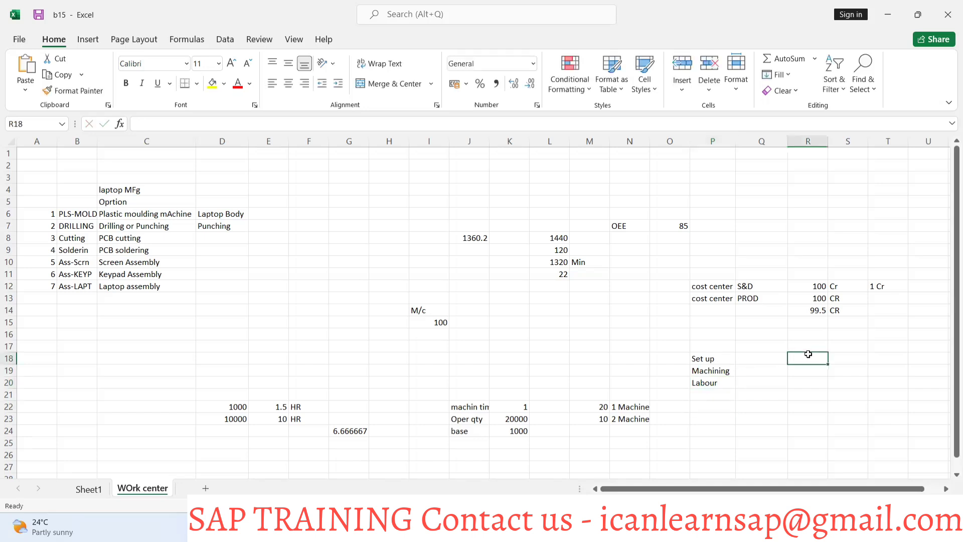
pyautogui.click(841, 356)
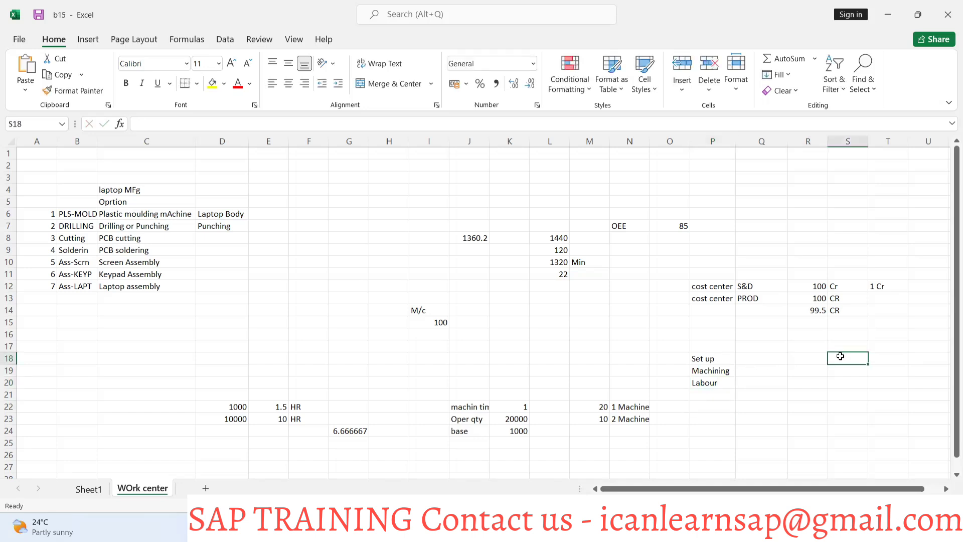
pyautogui.write('Labour')
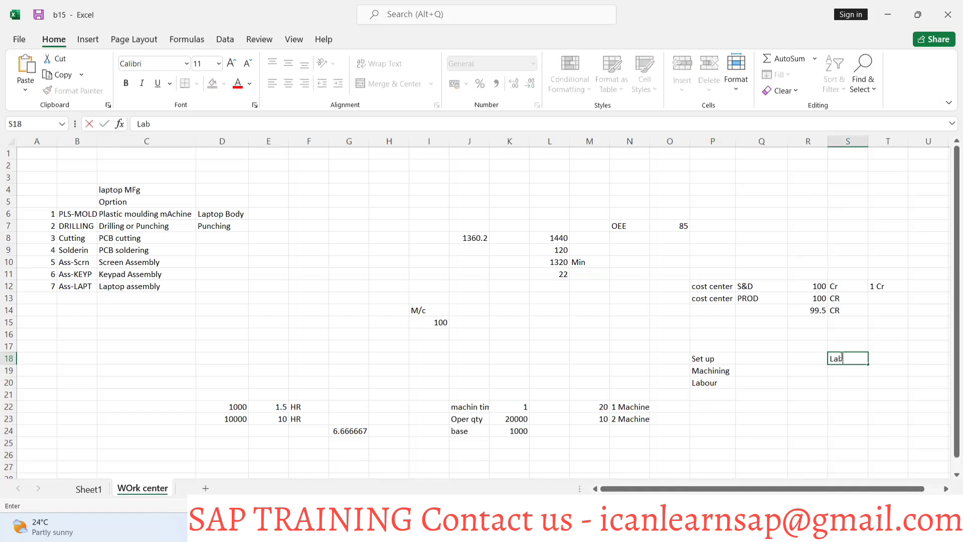
pyautogui.press('BackSpace')
pyautogui.press('BackSpace')
pyautogui.press('BackSpace')
pyautogui.press('BackSpace')
pyautogui.press('BackSpace')
pyautogui.press('BackSpace')
pyautogui.write('Helper')
pyautogui.press('Return')
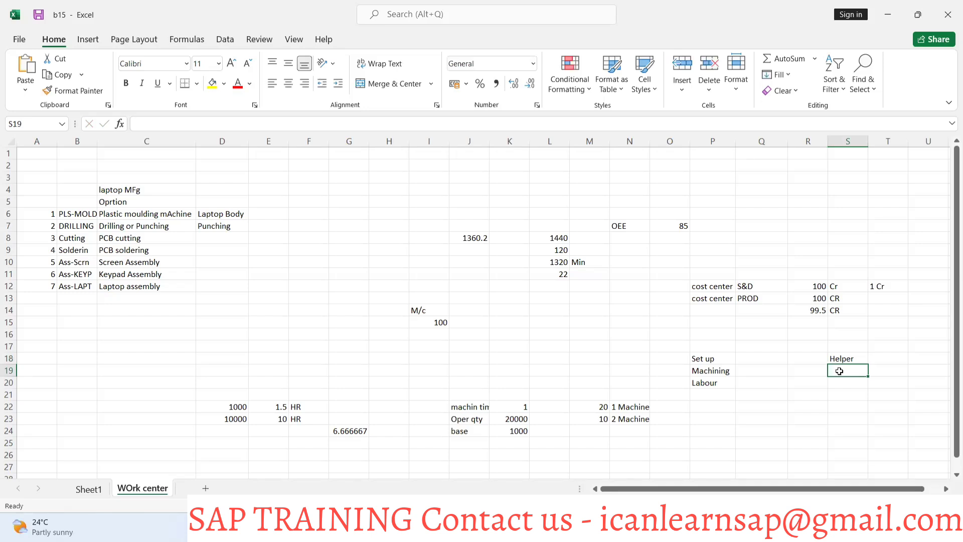
# Enter "Machine operator" in S19 and "Technichine" in S20 below the Helper role.
pyautogui.write('Machine ')
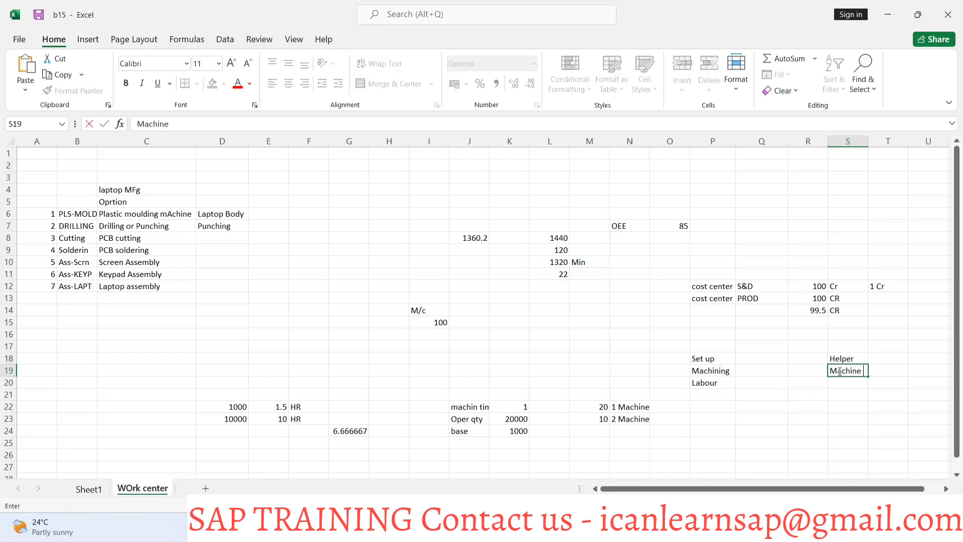
pyautogui.write('operator')
pyautogui.click(832, 384)
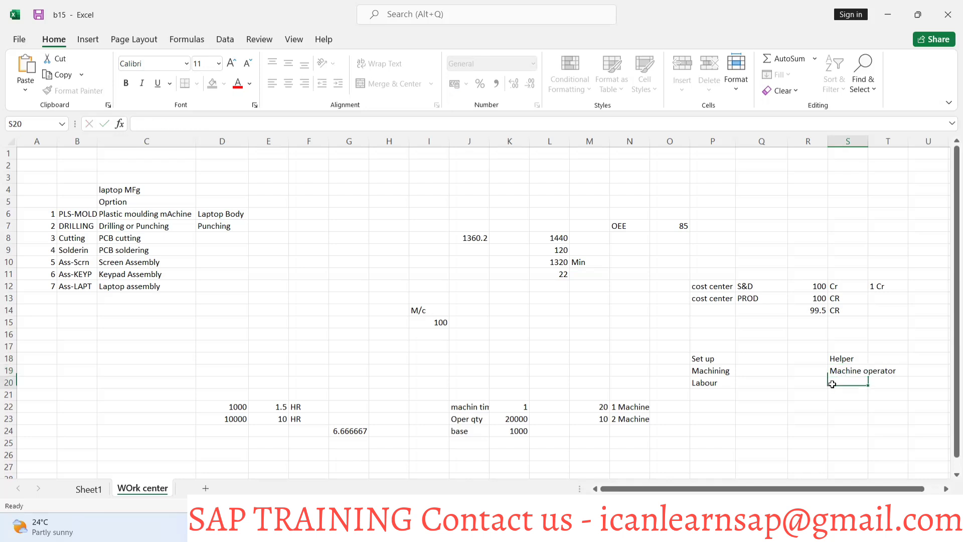
pyautogui.write('Technic')
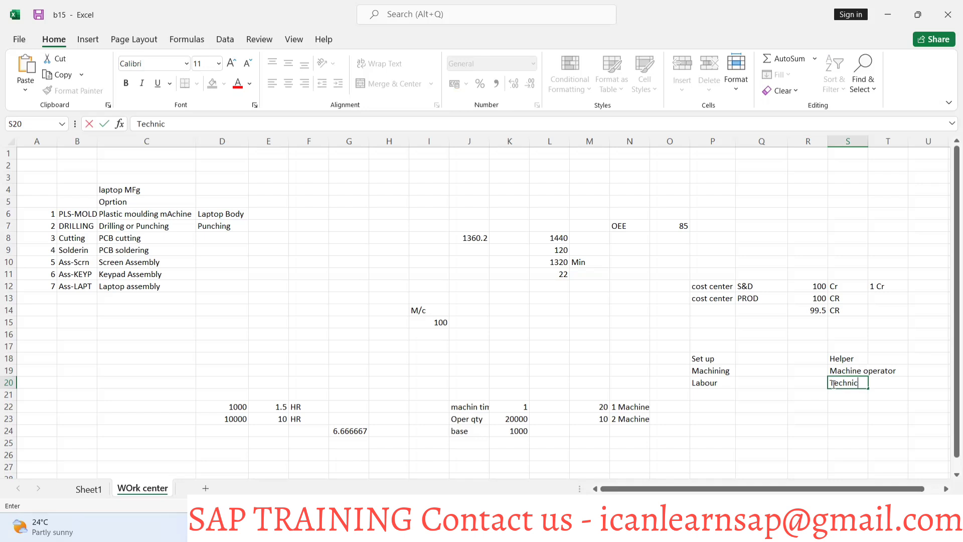
pyautogui.write('hine')
pyautogui.click(849, 393)
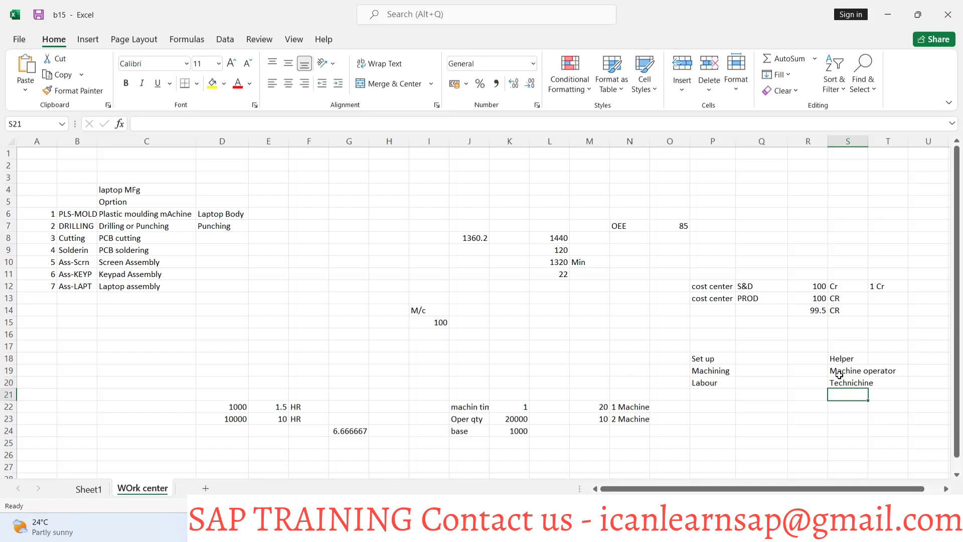
# Move "Technichine" from S20 to Q18, beside the Set up activity.
pyautogui.click(840, 385)
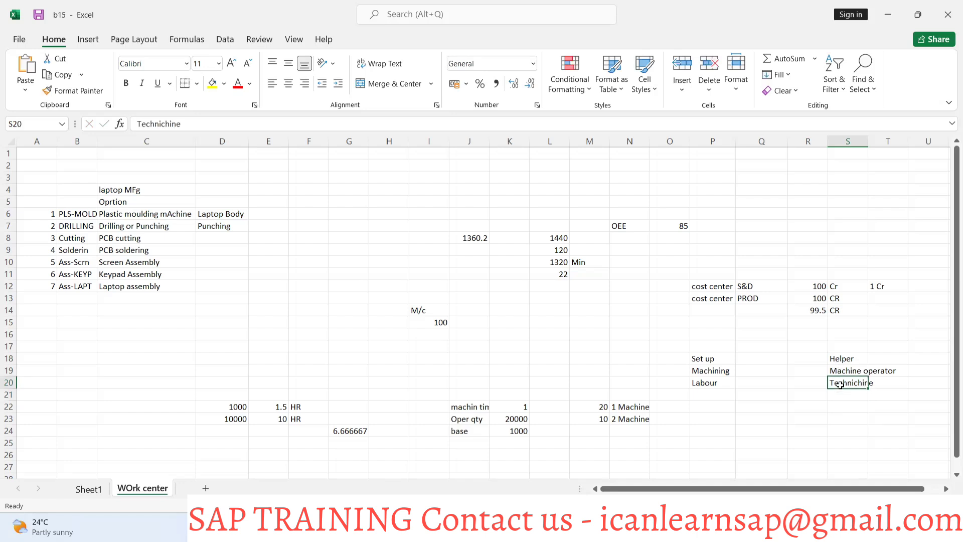
pyautogui.hotkey('ctrl', 'c')
pyautogui.click(754, 356)
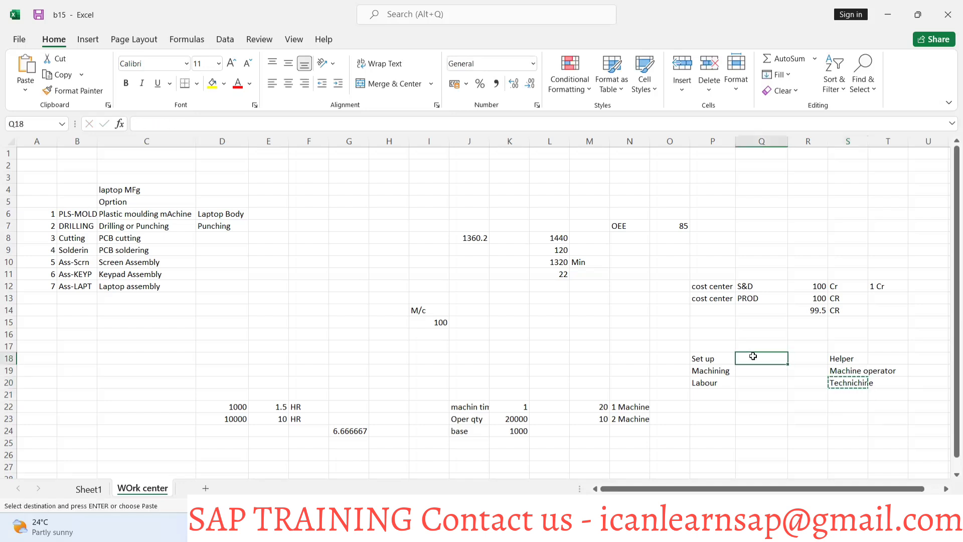
pyautogui.hotkey('ctrl', 'v')
pyautogui.click(751, 380)
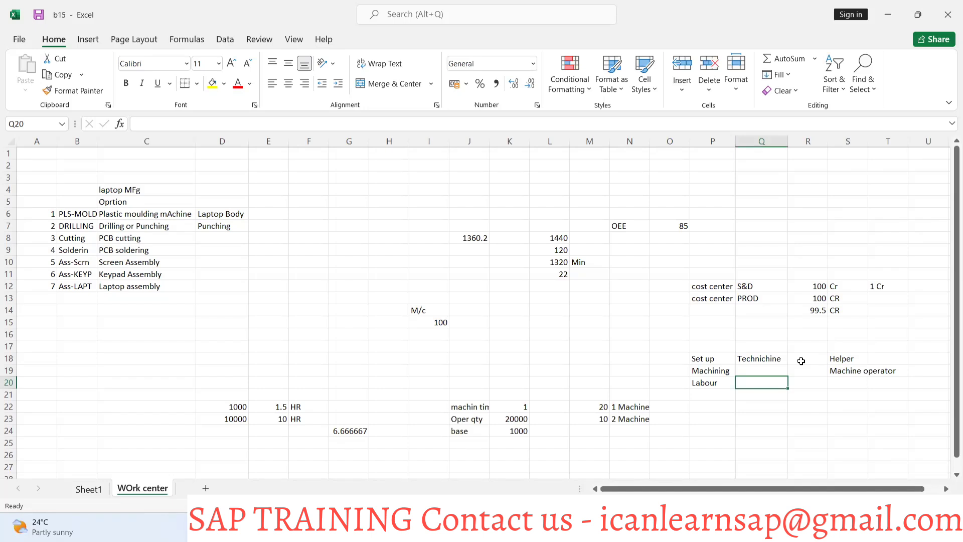
# Copy "Machine operator" from S19 into Q19, beside the Machining activity.
pyautogui.click(772, 370)
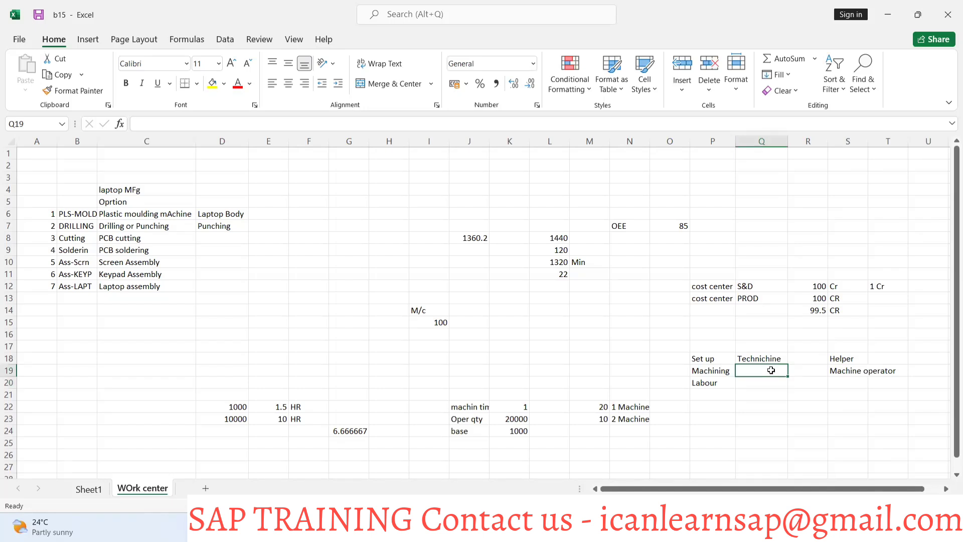
pyautogui.click(850, 372)
pyautogui.hotkey('ctrl', 'c')
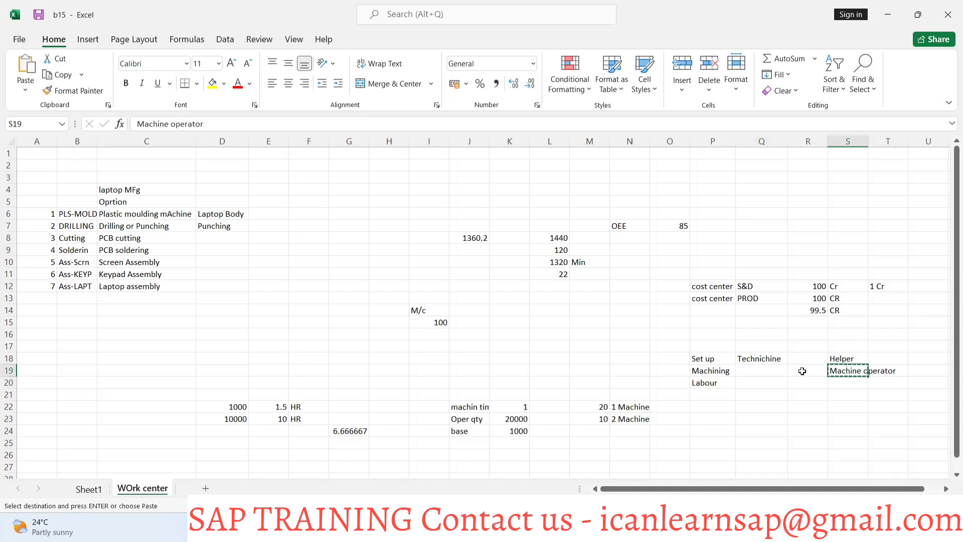
pyautogui.click(768, 371)
pyautogui.hotkey('ctrl', 'v')
pyautogui.click(761, 390)
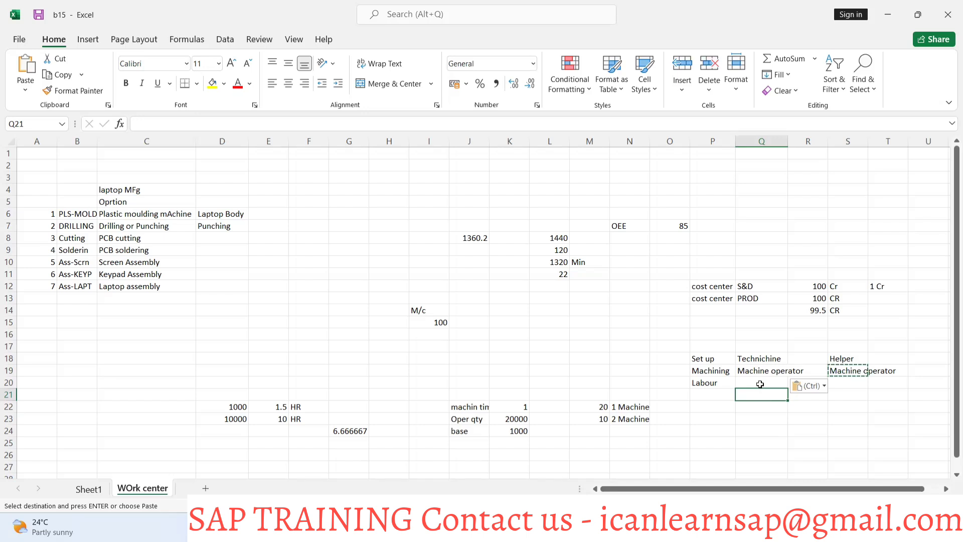
# Copy "Helper" from S18 into Q20, beside the Labour activity.
pyautogui.click(760, 384)
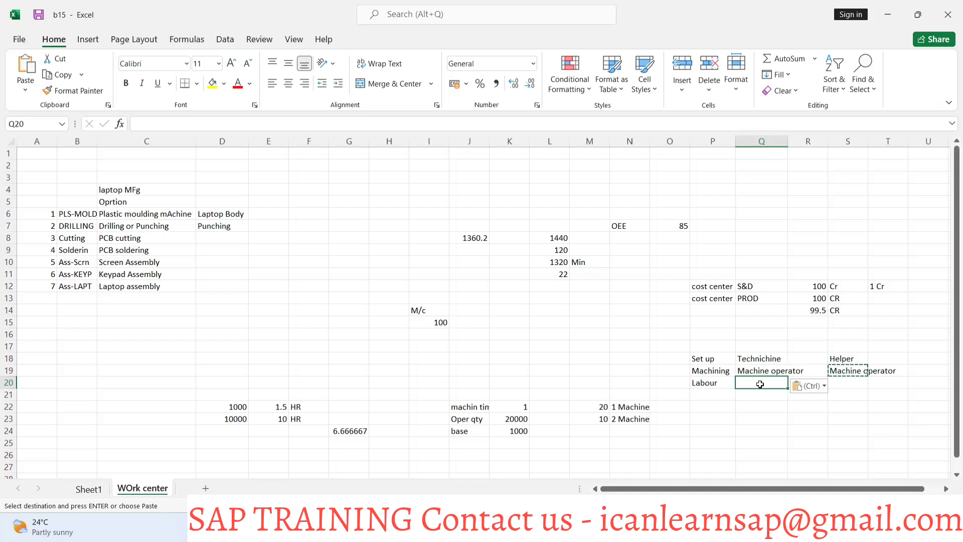
pyautogui.click(832, 356)
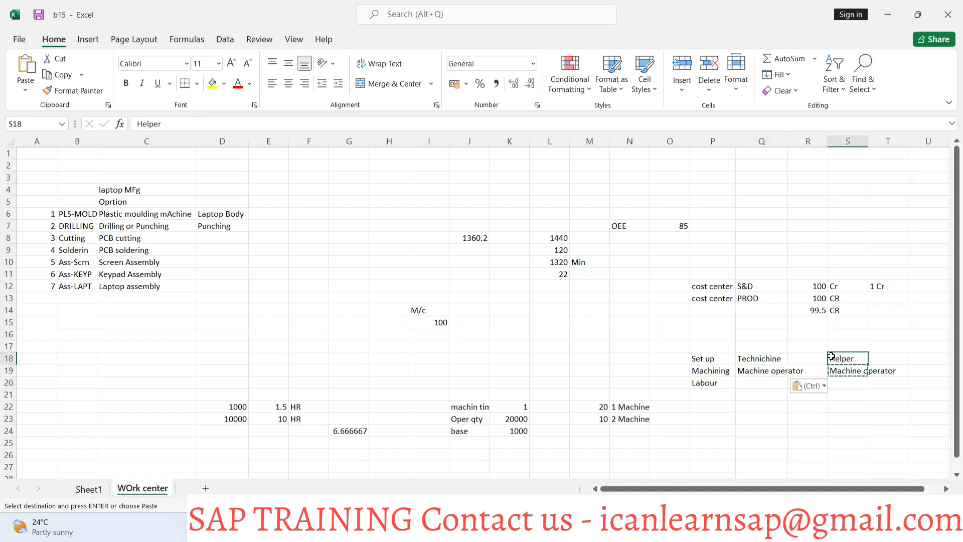
pyautogui.hotkey('ctrl', 'c')
pyautogui.click(750, 384)
pyautogui.hotkey('ctrl', 'v')
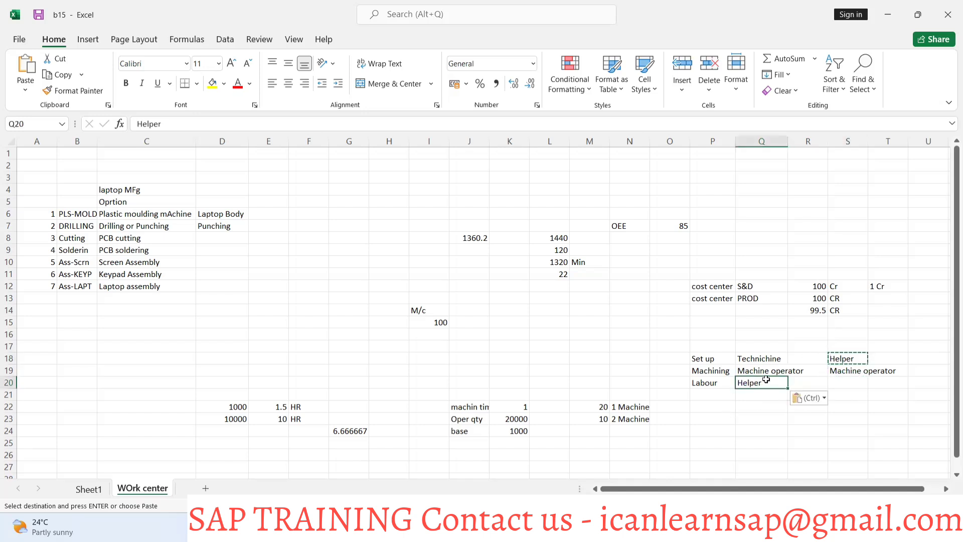
# Clear the leftover role entries from S18 and S19.
pyautogui.click(852, 358)
pyautogui.press('Delete')
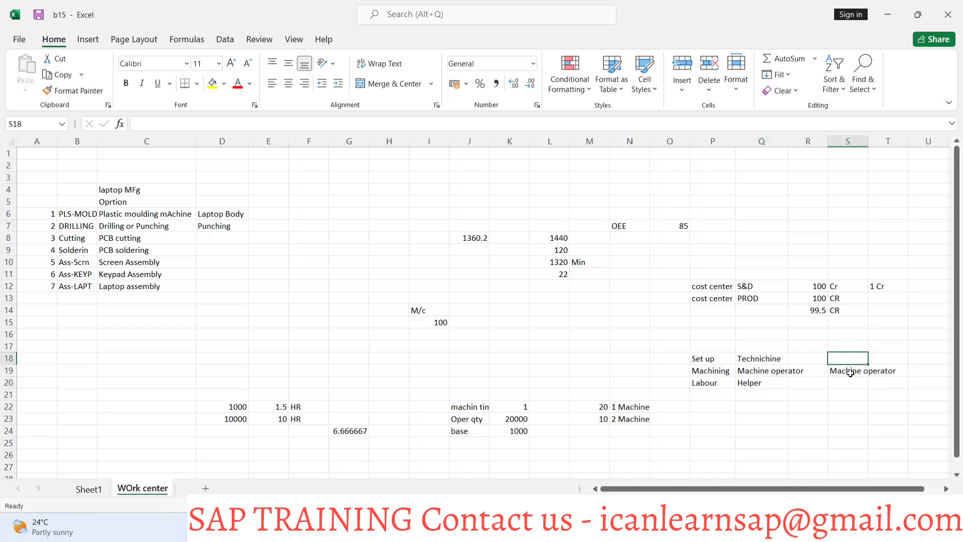
pyautogui.click(850, 373)
pyautogui.press('Delete')
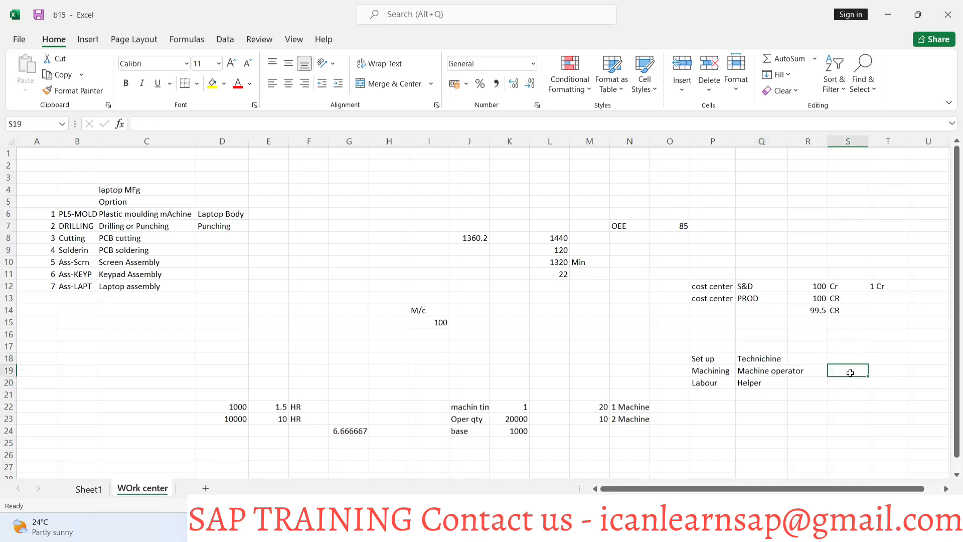
# Enter the hourly rate "500/ HR" in T19, in the Machining row.
pyautogui.click(808, 357)
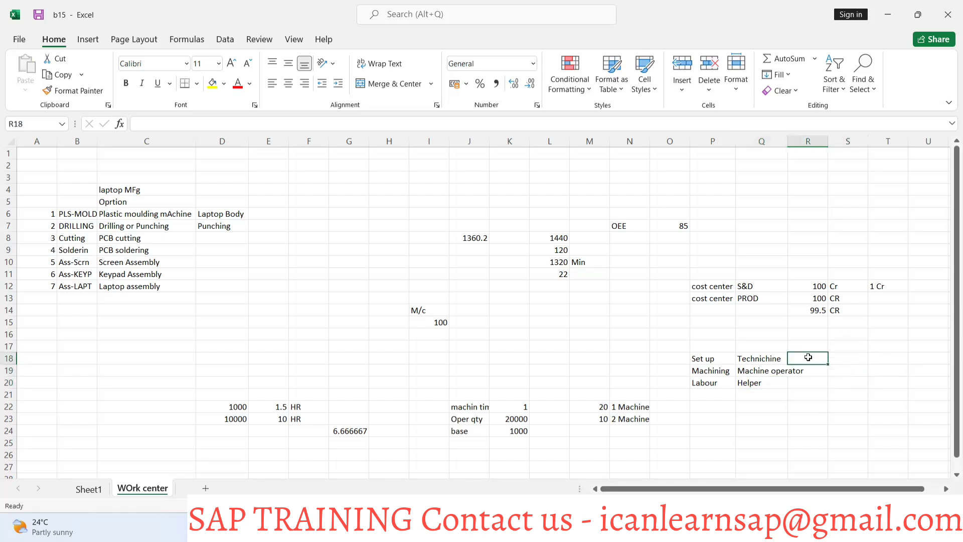
pyautogui.click(872, 370)
pyautogui.write('50')
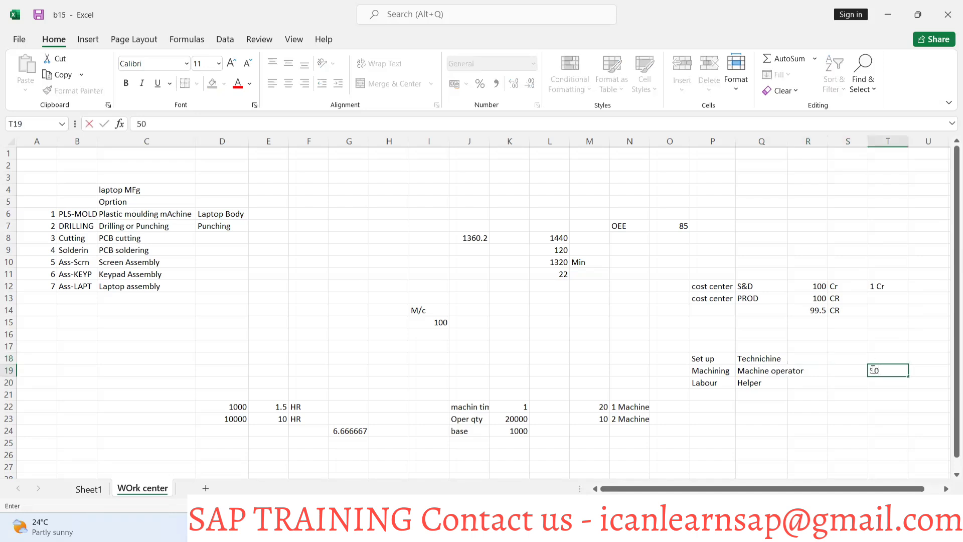
pyautogui.write('0/ M')
pyautogui.press('BackSpace')
pyautogui.press('BackSpace')
pyautogui.write('Her')
pyautogui.press('BackSpace')
pyautogui.press('BackSpace')
pyautogui.write('R')
# Enter the hourly rates "250/HR" in T20 and "100/HR" in T18.
pyautogui.click(876, 383)
pyautogui.write('250')
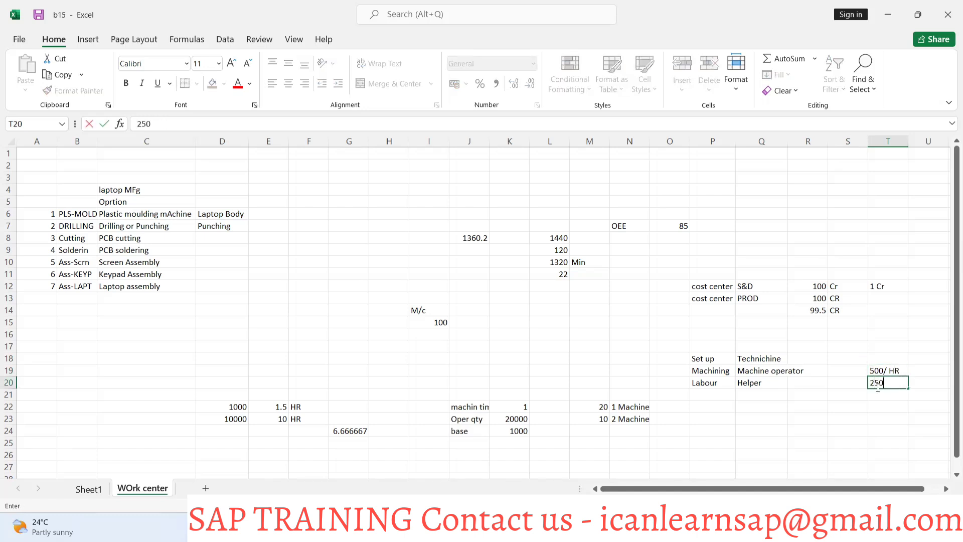
pyautogui.write('/HR')
pyautogui.moveTo(878, 402); pyautogui.dragTo(879, 394)
pyautogui.click(882, 356)
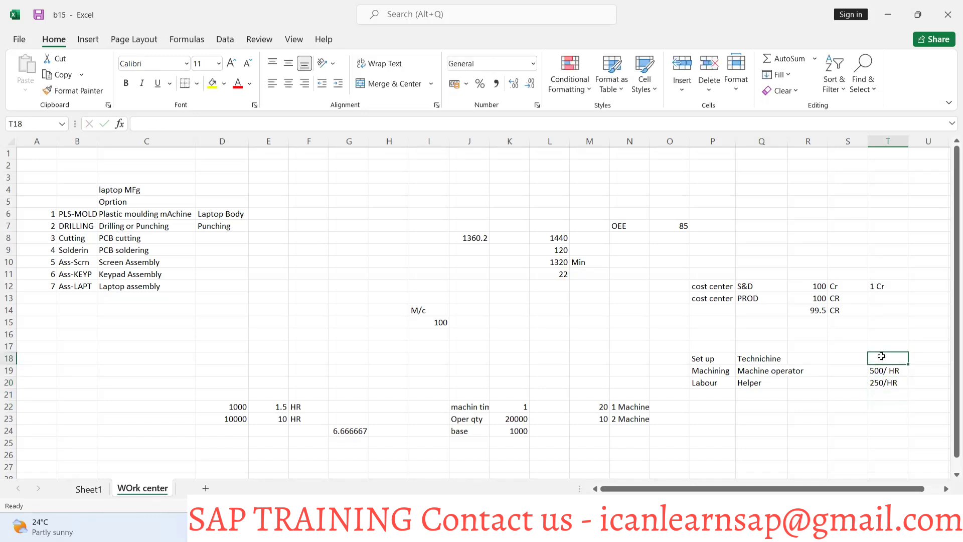
pyautogui.write('100/HR')
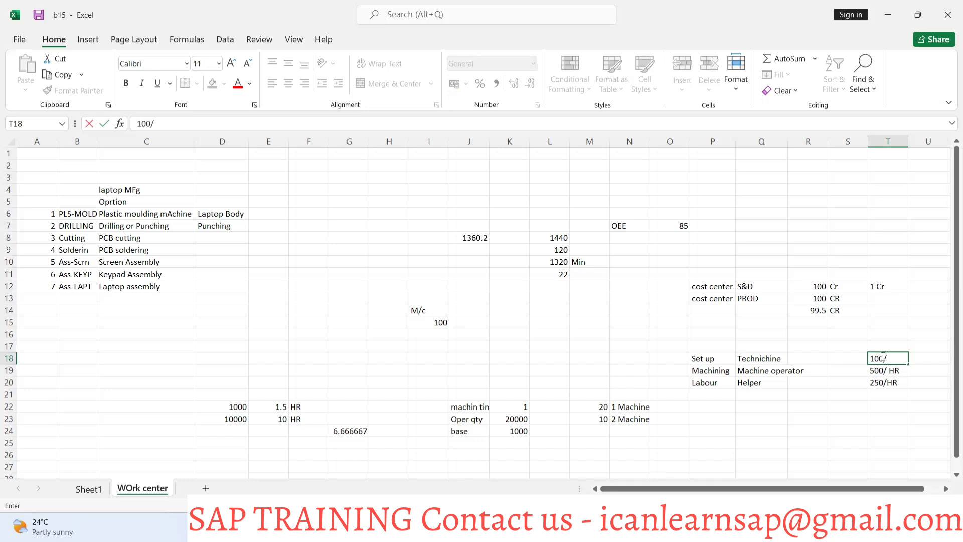
pyautogui.click(870, 387)
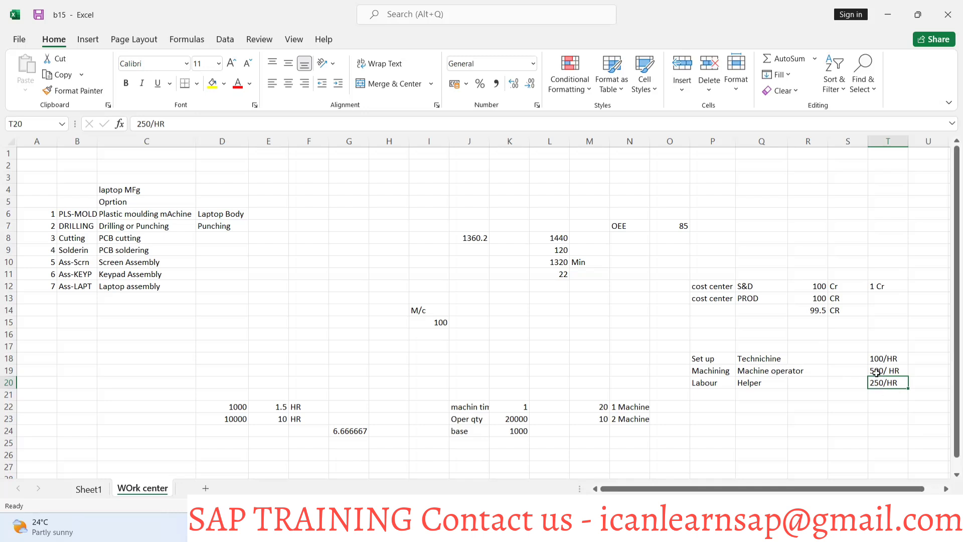
pyautogui.hotkey('alt', 'Tab')
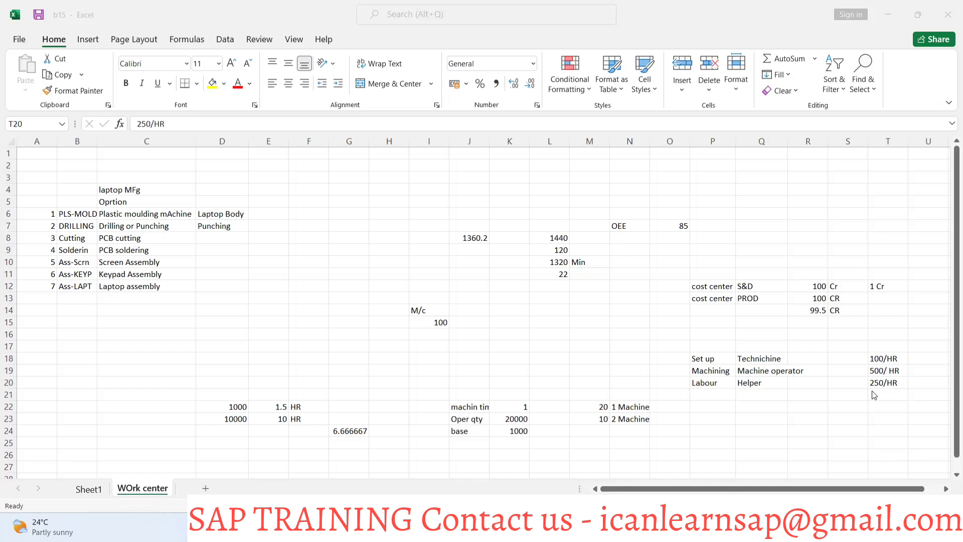
# Move the "500/ HR" rate from T19 to R18, beside the technician role.
pyautogui.click(892, 369)
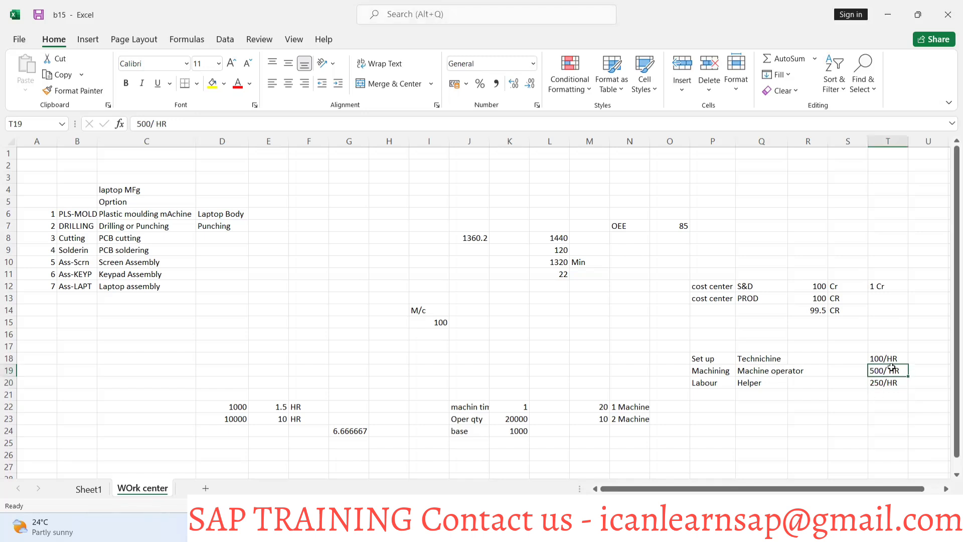
pyautogui.hotkey('ctrl', 'c')
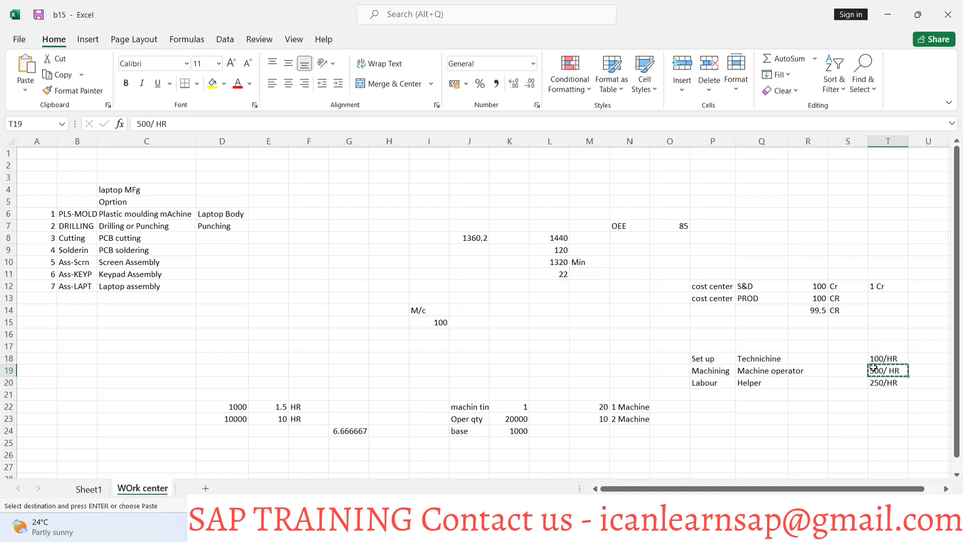
pyautogui.click(808, 357)
pyautogui.hotkey('ctrl', 'v')
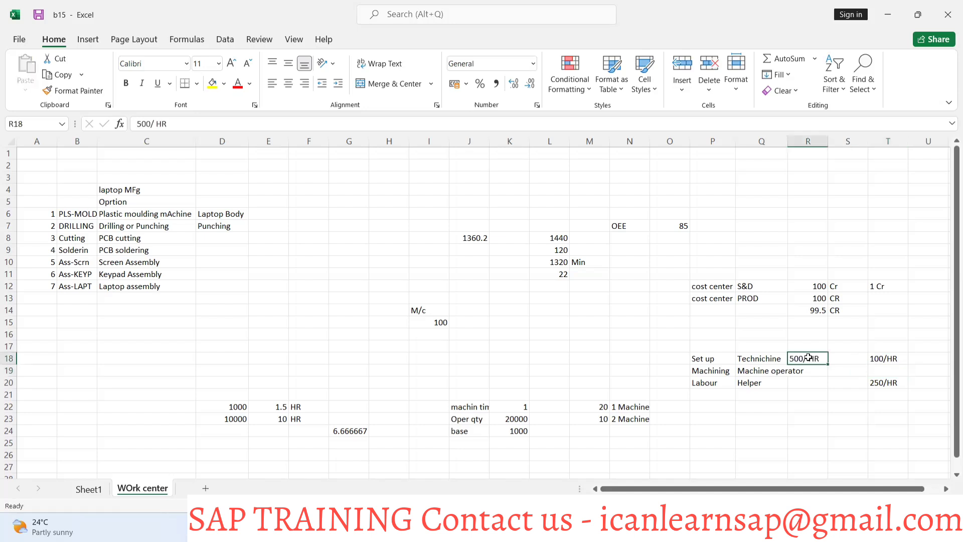
pyautogui.click(807, 370)
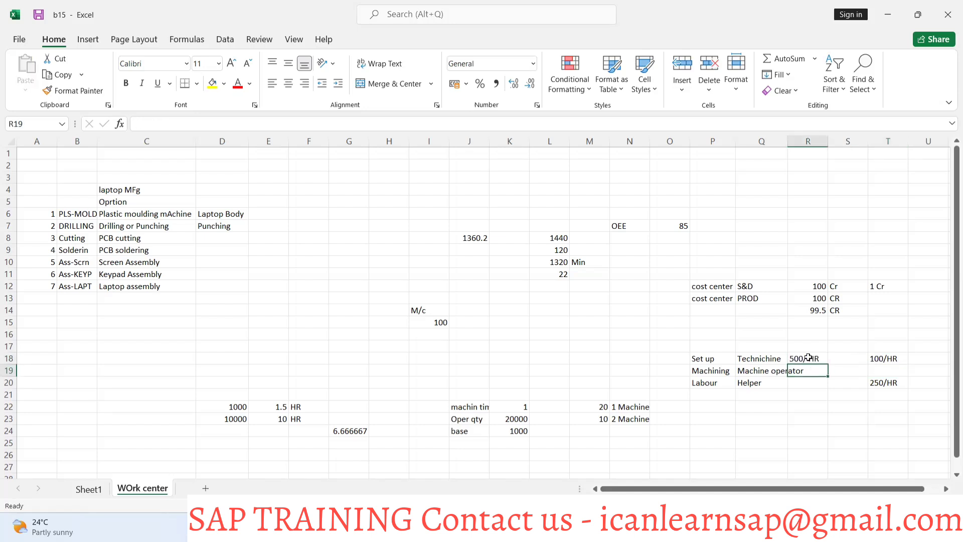
pyautogui.click(809, 357)
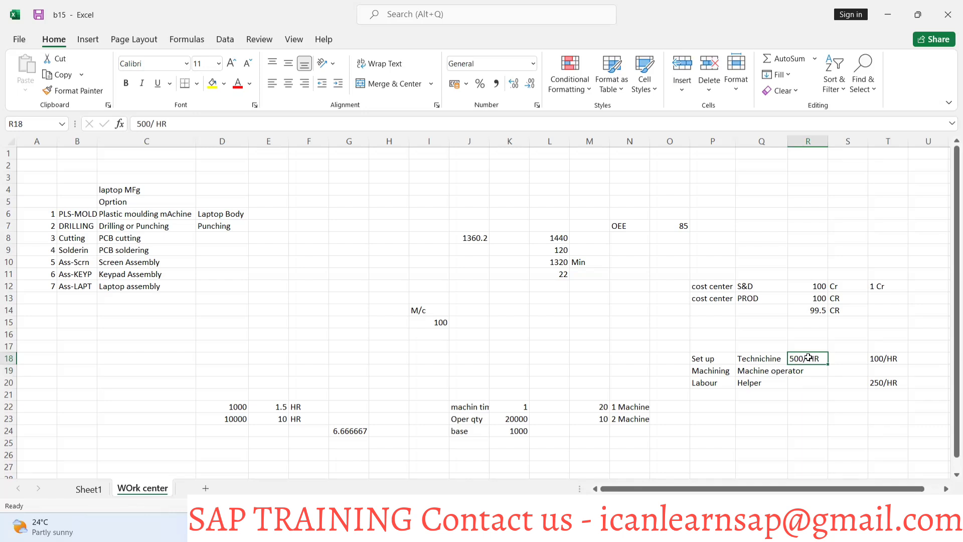
# Move the "100/HR" rate from T18 to R20, beside the Helper role.
pyautogui.click(767, 384)
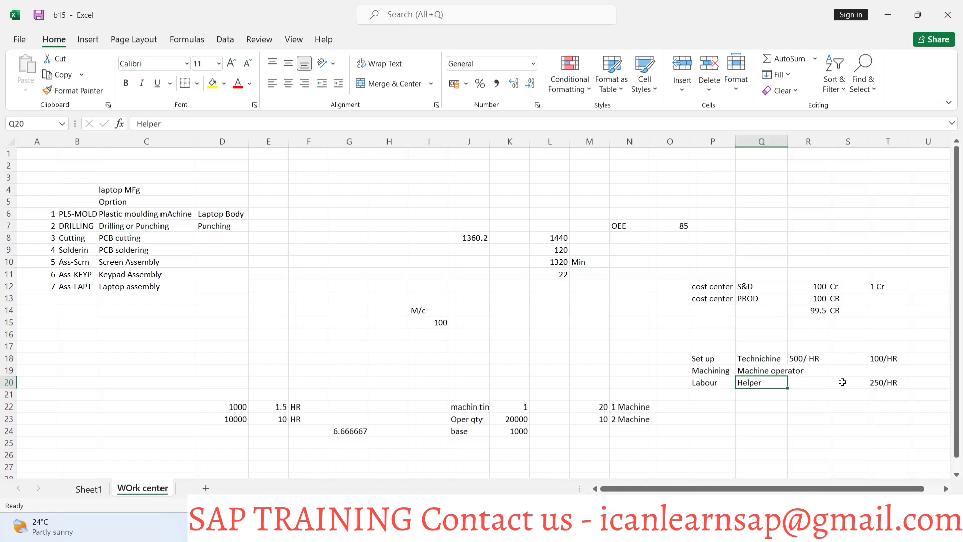
pyautogui.click(883, 360)
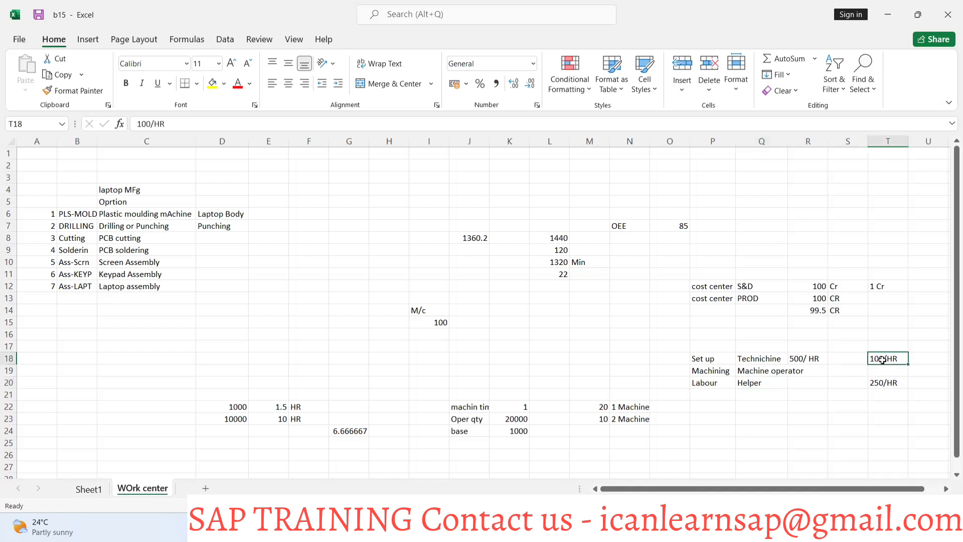
pyautogui.hotkey('ctrl', 'c')
pyautogui.click(803, 381)
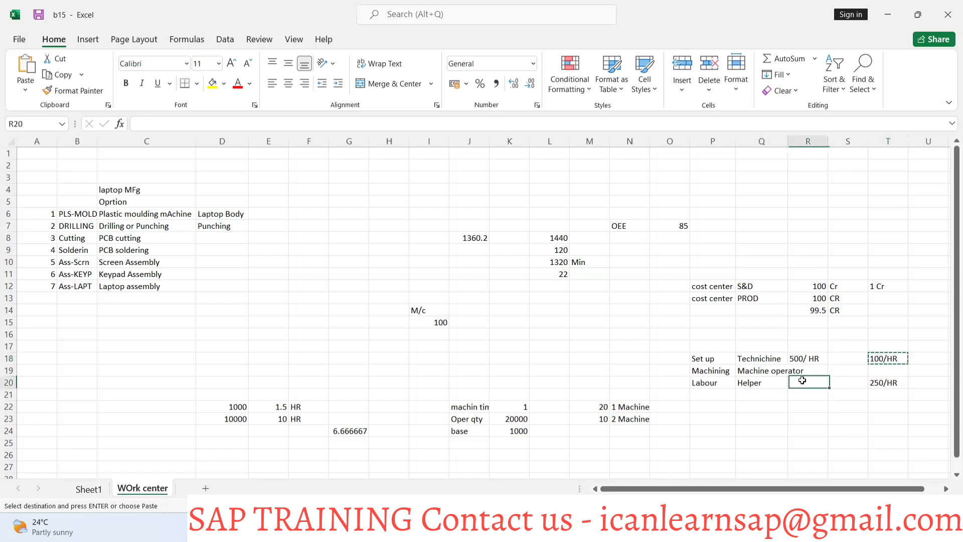
pyautogui.press('Return')
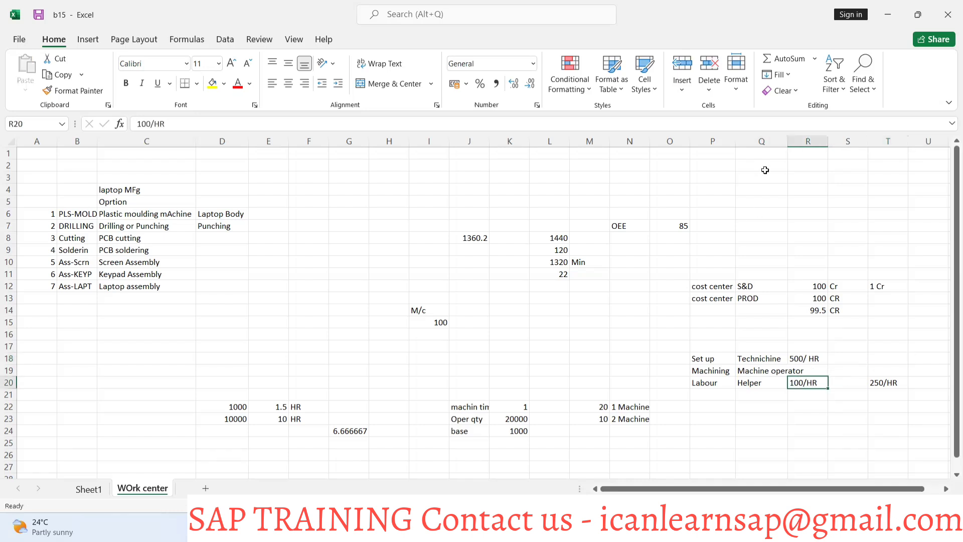
# Widen column Q to fit the role names and move the "250/HR" rate from T20 to R19, beside Machine operator.
pyautogui.moveTo(788, 141); pyautogui.dragTo(807, 142)
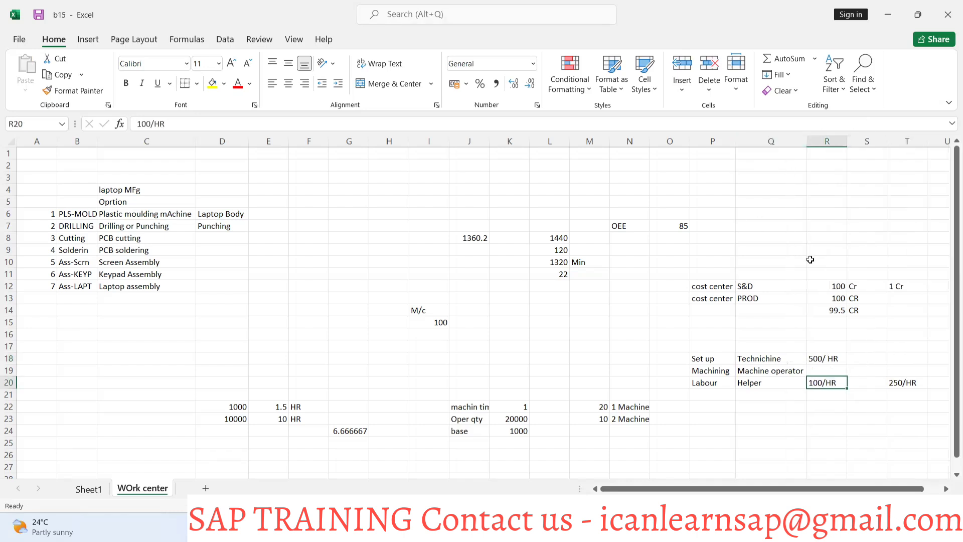
pyautogui.click(905, 383)
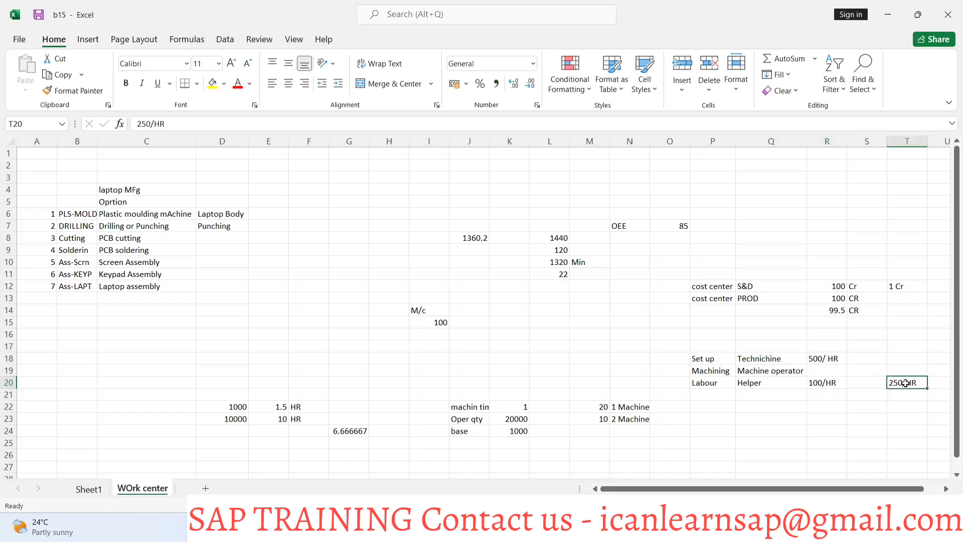
pyautogui.hotkey('ctrl', 'x')
pyautogui.click(828, 369)
pyautogui.hotkey('ctrl', 'v')
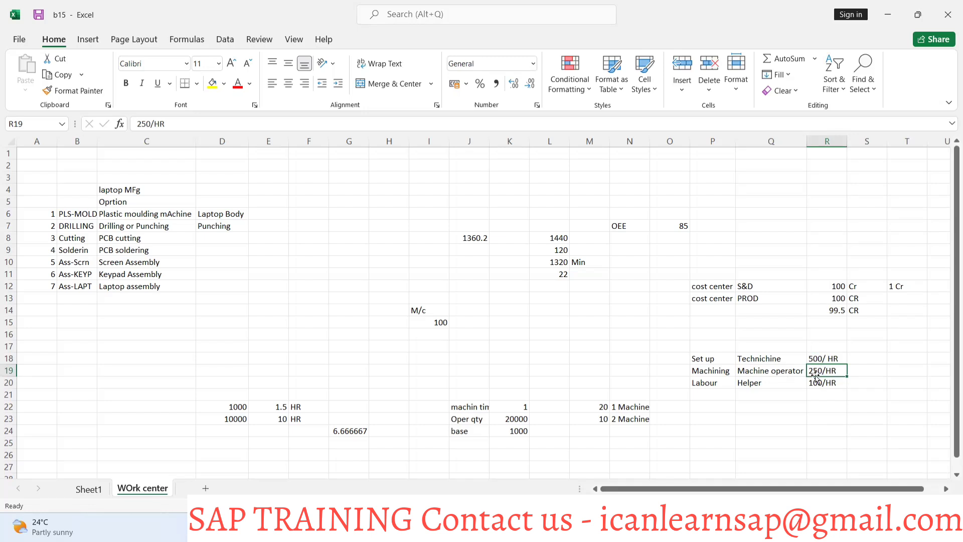
pyautogui.click(788, 391)
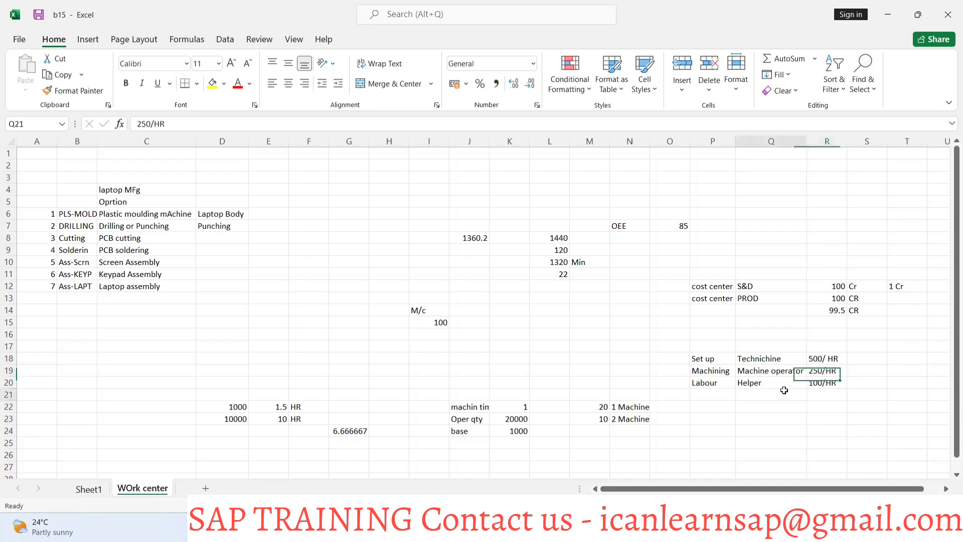
# Enter the heading "Actiity Rate" in R17, above the hourly rates.
pyautogui.click(813, 349)
pyautogui.write('Activty')
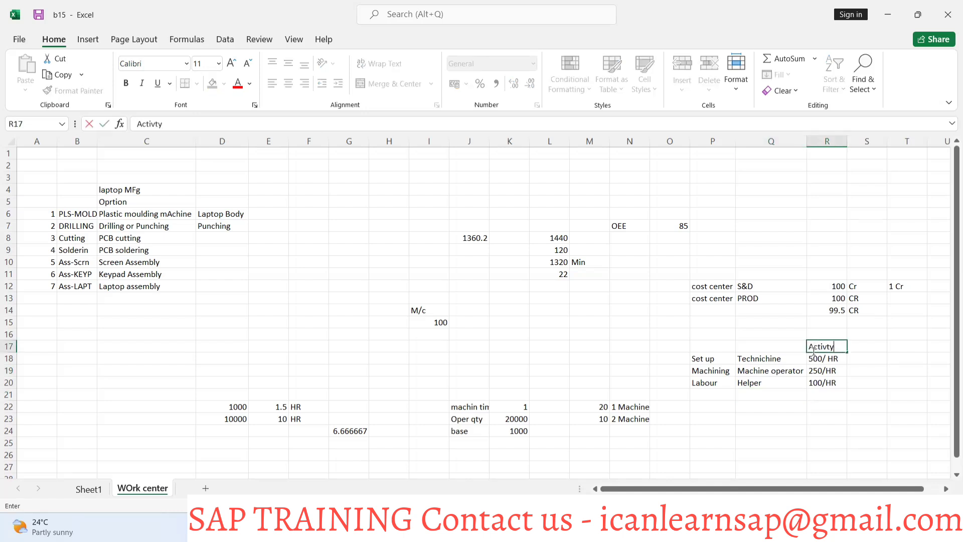
pyautogui.press('BackSpace')
pyautogui.press('BackSpace')
pyautogui.press('BackSpace')
pyautogui.write('ity Rate')
pyautogui.click(822, 373)
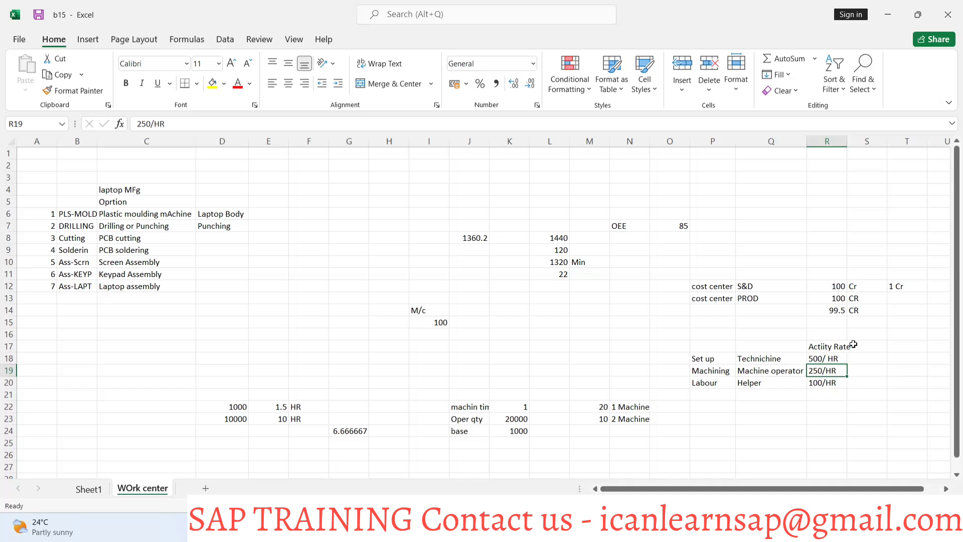
# Enter the heading "Activity Type" in S17, beside the rate heading.
pyautogui.click(825, 345)
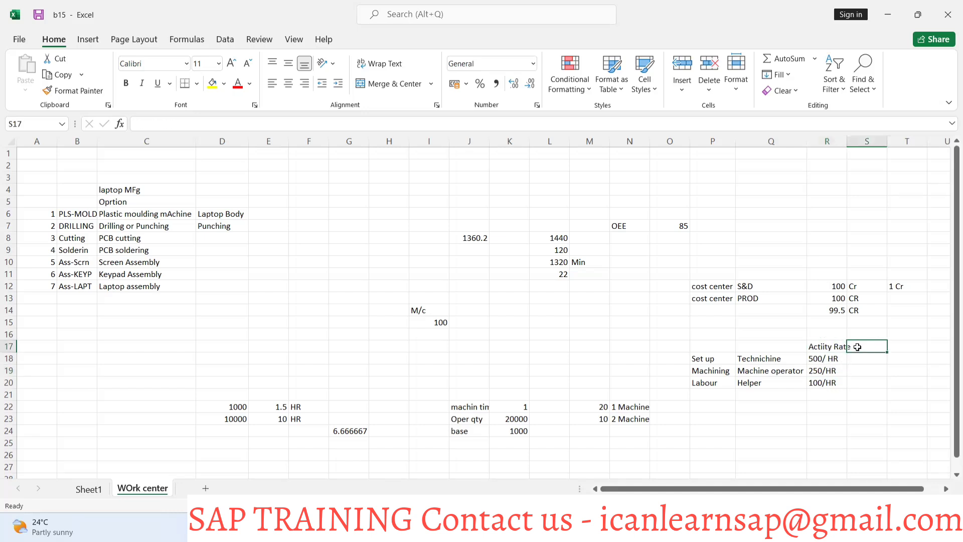
pyautogui.moveTo(770, 348)
pyautogui.mouseDown()
pyautogui.moveTo(869, 356)
pyautogui.moveTo(850, 348)
pyautogui.mouseUp()
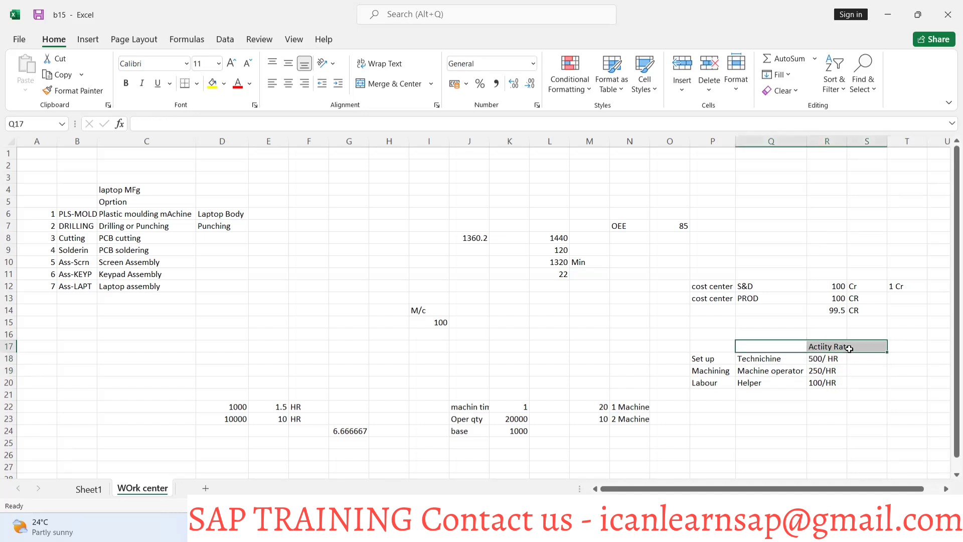
pyautogui.click(849, 348)
pyautogui.write('Act')
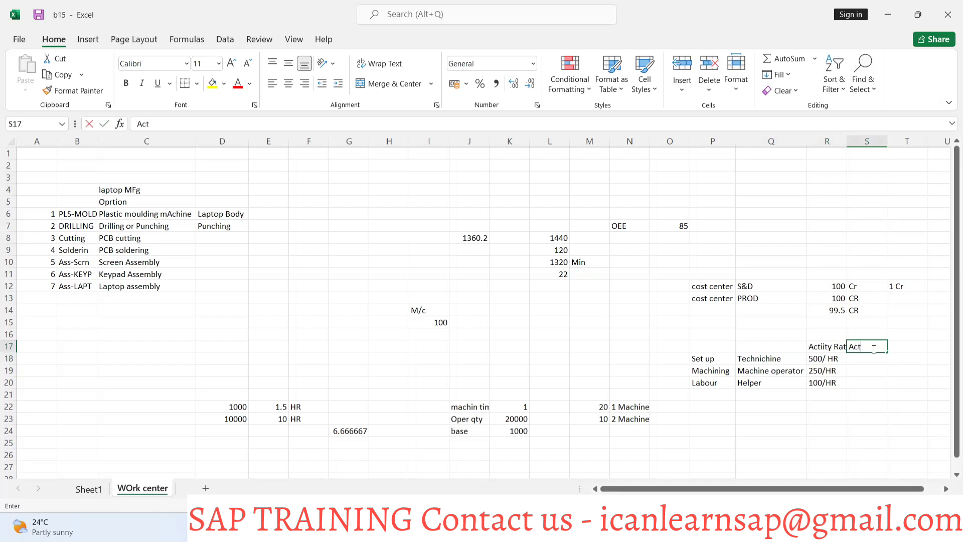
pyautogui.write('ivt')
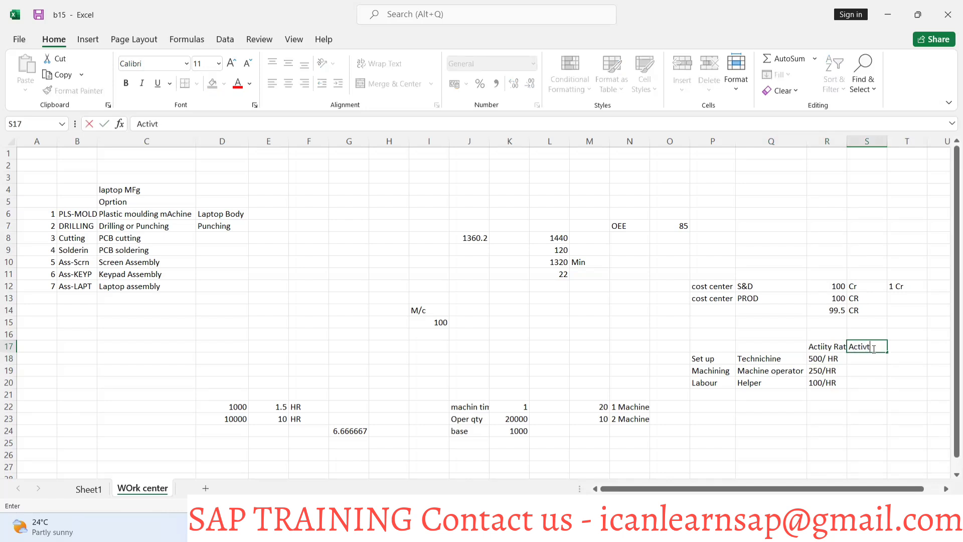
pyautogui.press('BackSpace')
pyautogui.write('ity TYpe')
pyautogui.press('Return')
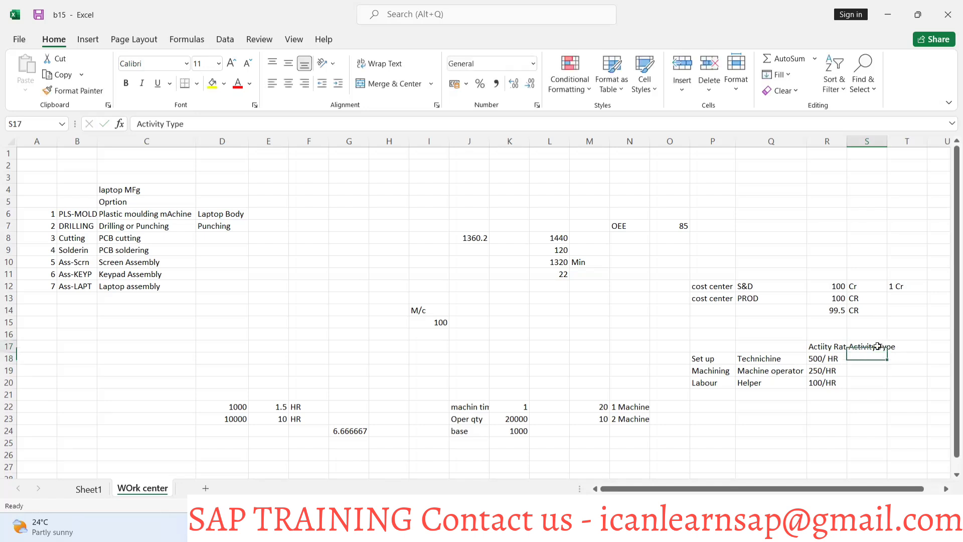
# Enter the activity type 1420 in S18, in the Set up row.
pyautogui.click(878, 346)
pyautogui.click(859, 356)
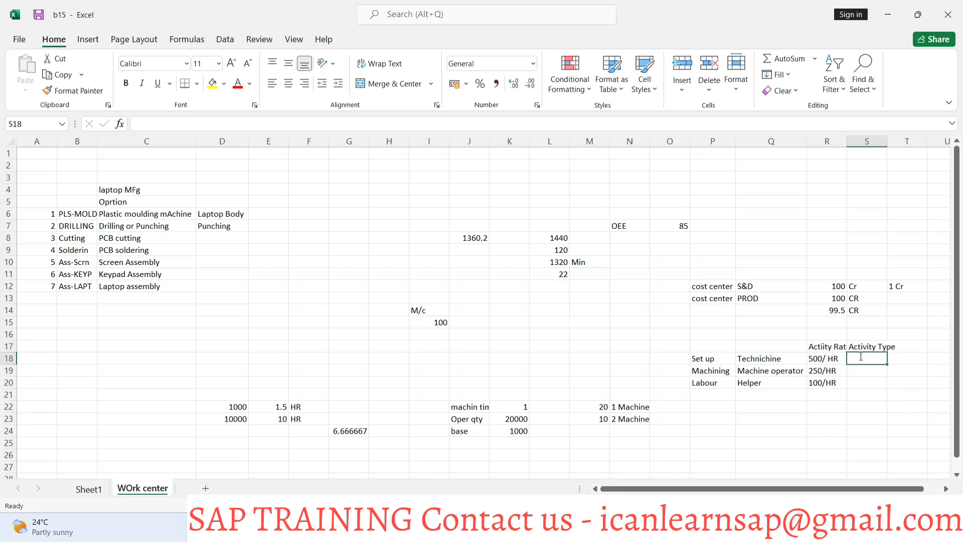
pyautogui.write('1420')
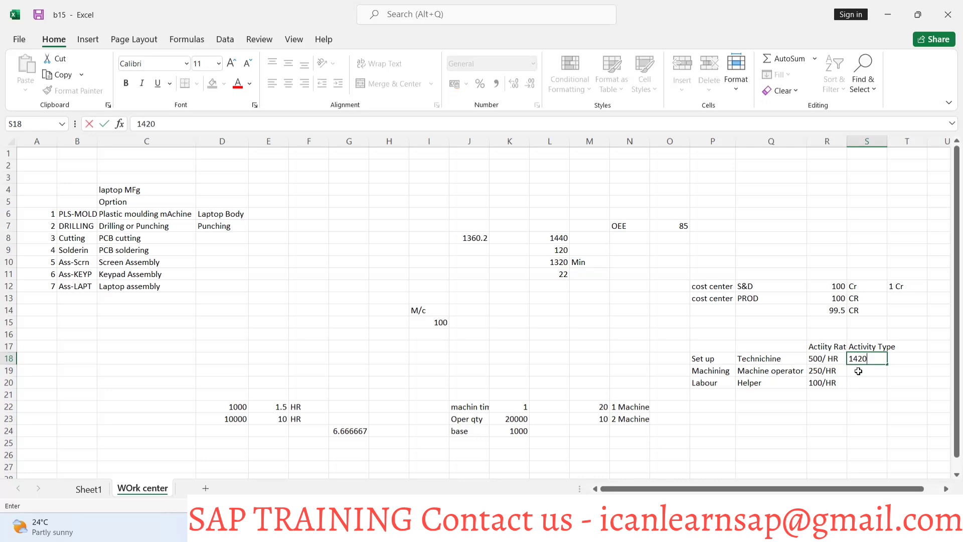
pyautogui.click(858, 371)
# Consult the Costing view slide in PowerPoint, and enter activity types 1340 in S19 and 1240 in S20 of the Excel sheet.
pyautogui.hotkey('alt', 'Tab')
pyautogui.hotkey('alt', 'Tab')
pyautogui.hotkey('alt', 'Tab')
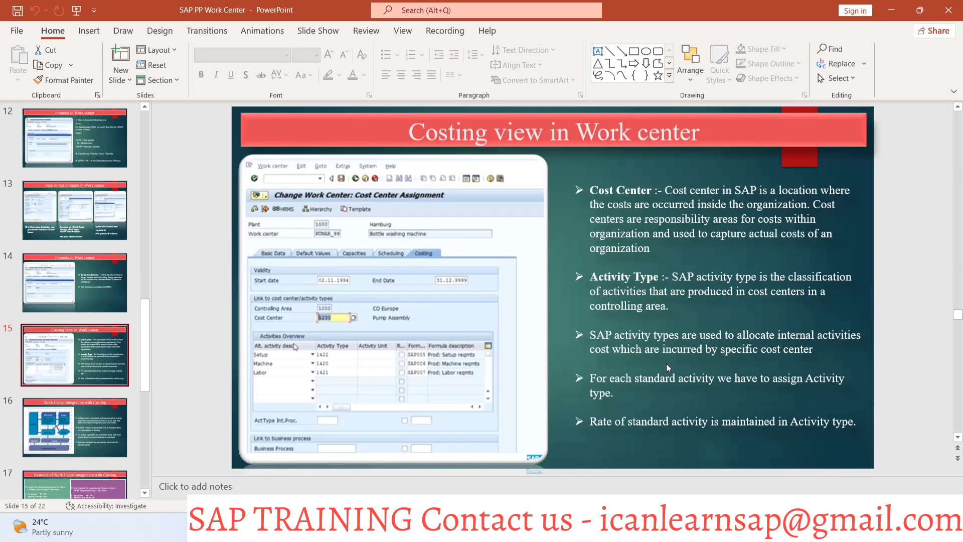
pyautogui.hotkey('alt', 'Tab')
pyautogui.write('1')
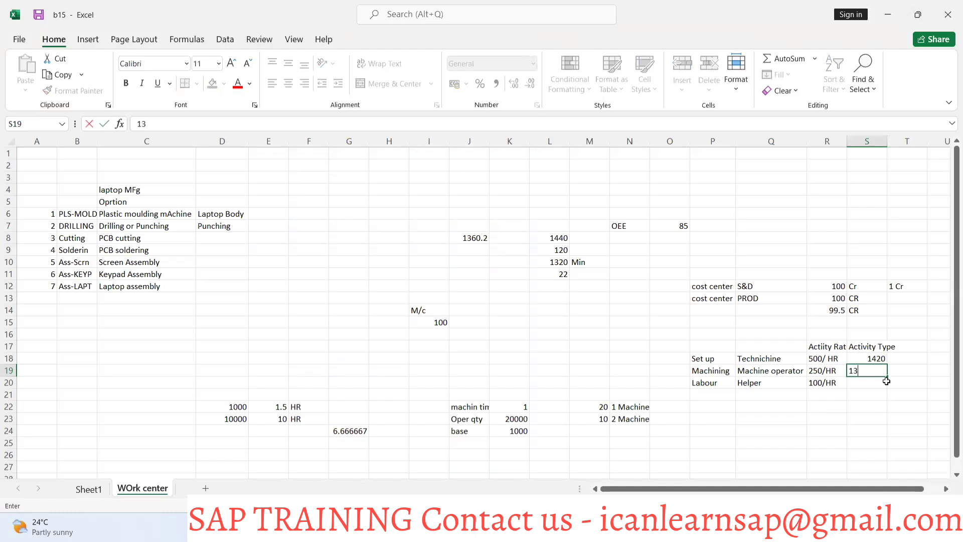
pyautogui.write('340')
pyautogui.press('Return')
pyautogui.write('124')
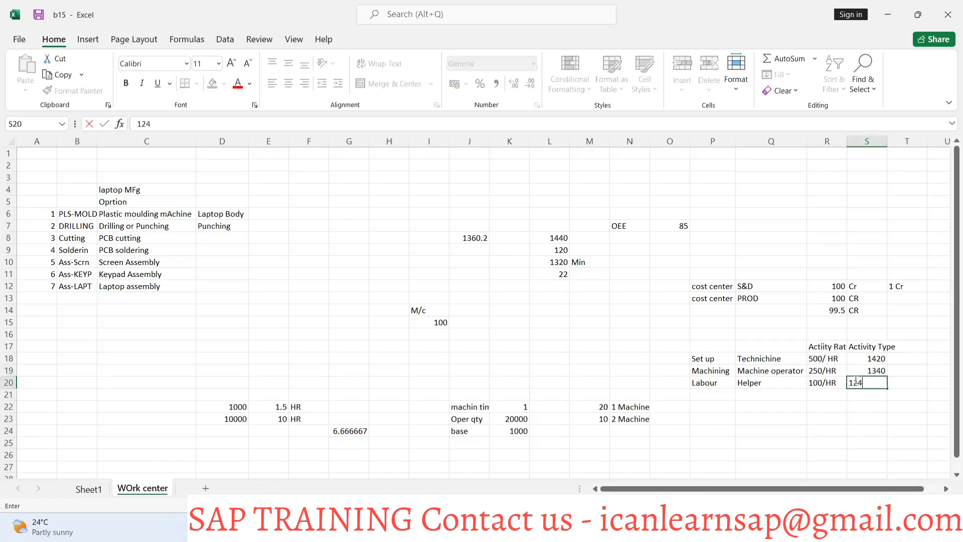
pyautogui.write('0')
pyautogui.click(866, 402)
pyautogui.click(873, 382)
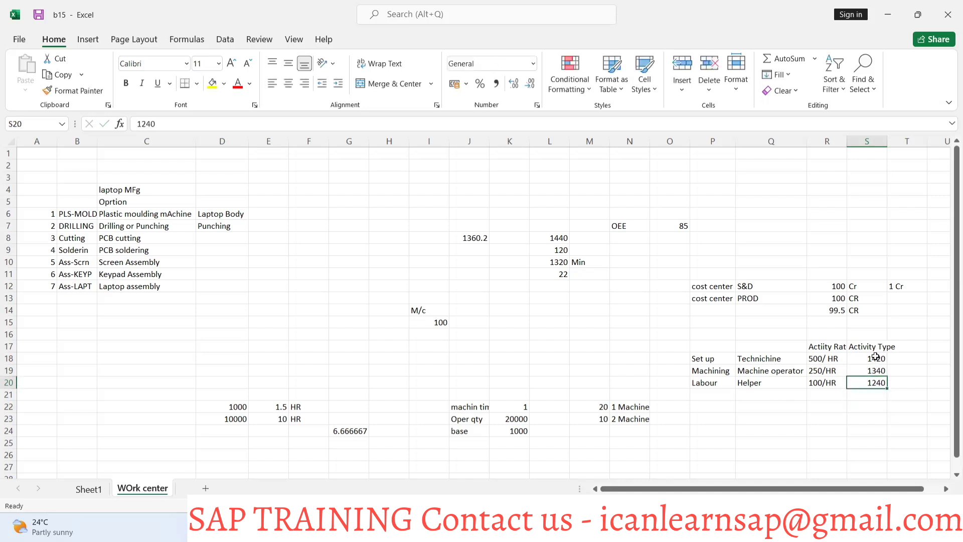
pyautogui.click(869, 359)
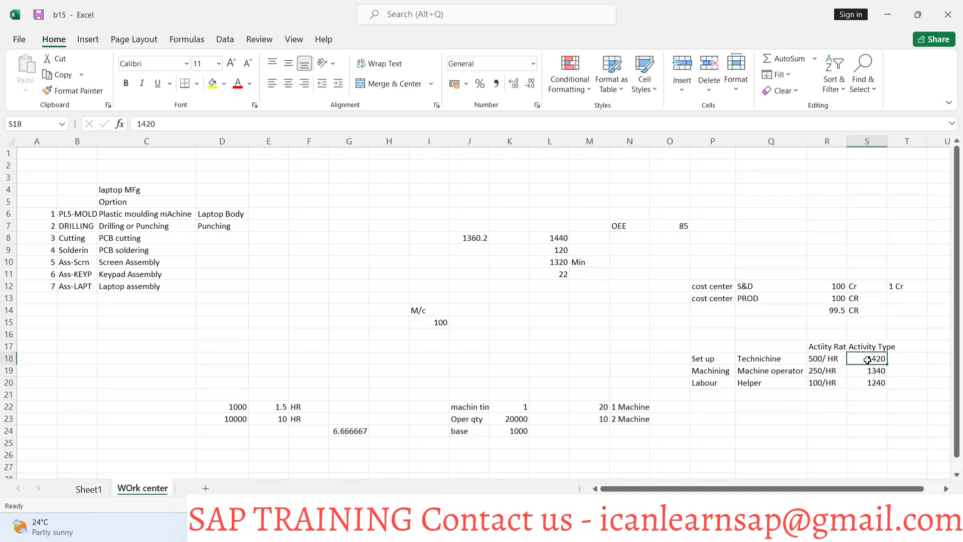
pyautogui.click(855, 366)
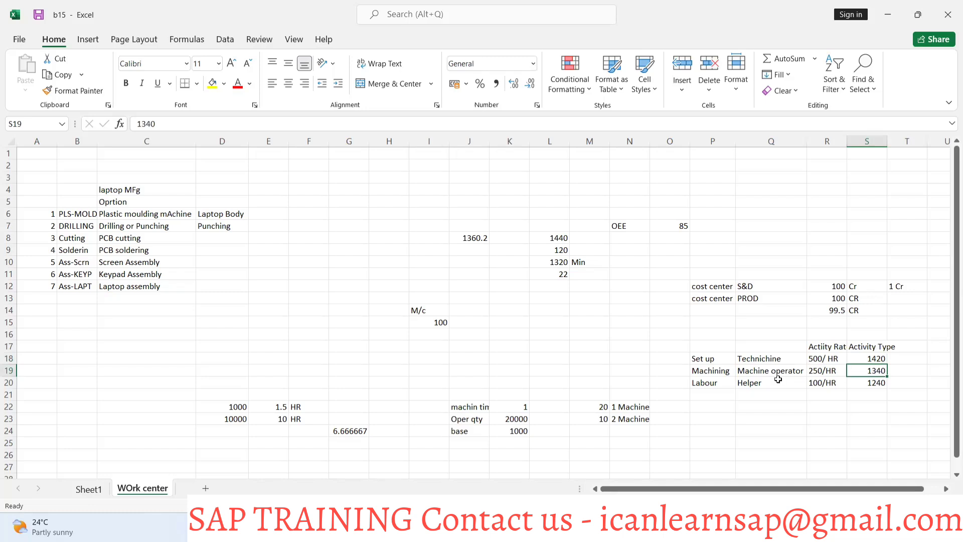
pyautogui.click(869, 381)
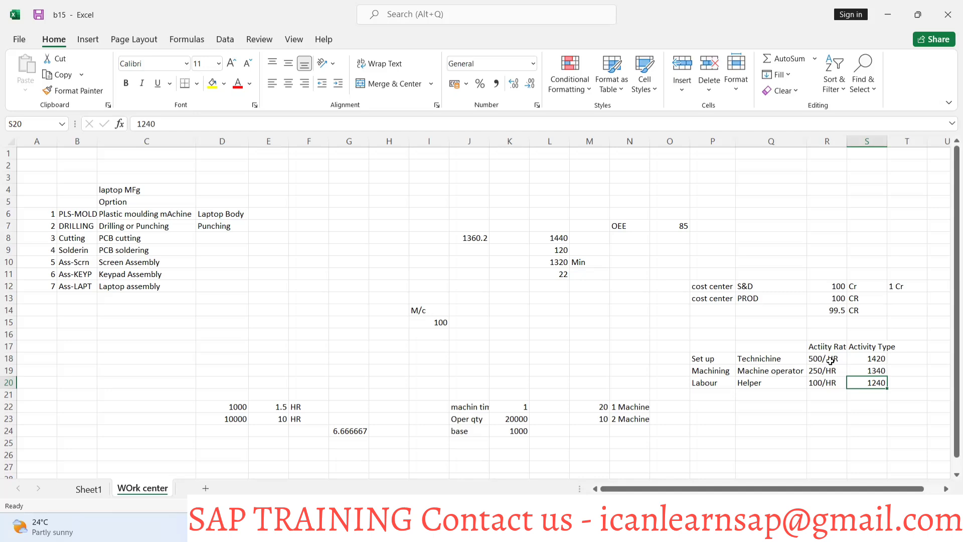
# Switch to PowerPoint and display slide 16, "Work Center integration with Costing".
pyautogui.hotkey('alt', 'Tab')
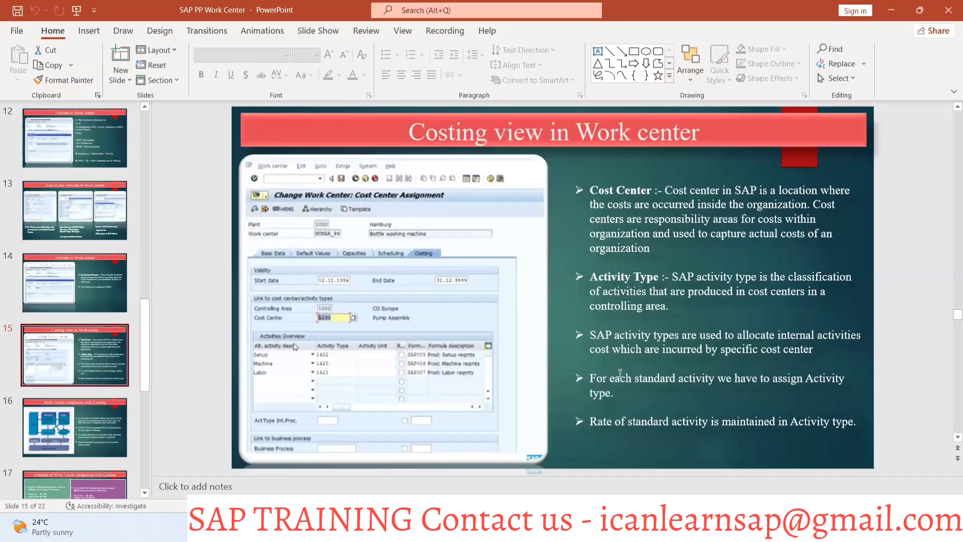
pyautogui.click(56, 436)
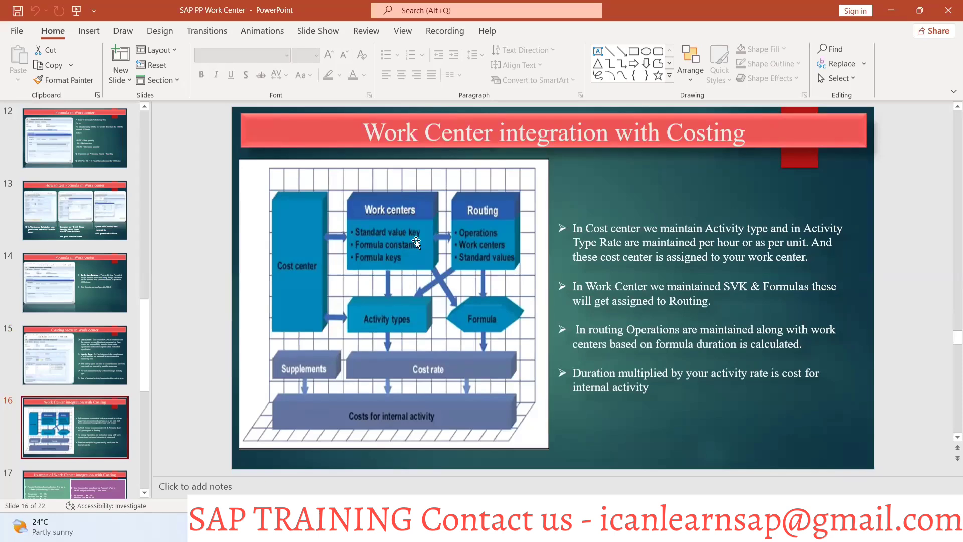
# Switch to the SAP work center change session and display the basic data of work center PLS-MOLD.
pyautogui.hotkey('alt', 'Tab')
pyautogui.hotkey('alt', 'Tab')
pyautogui.hotkey('alt', 'Tab')
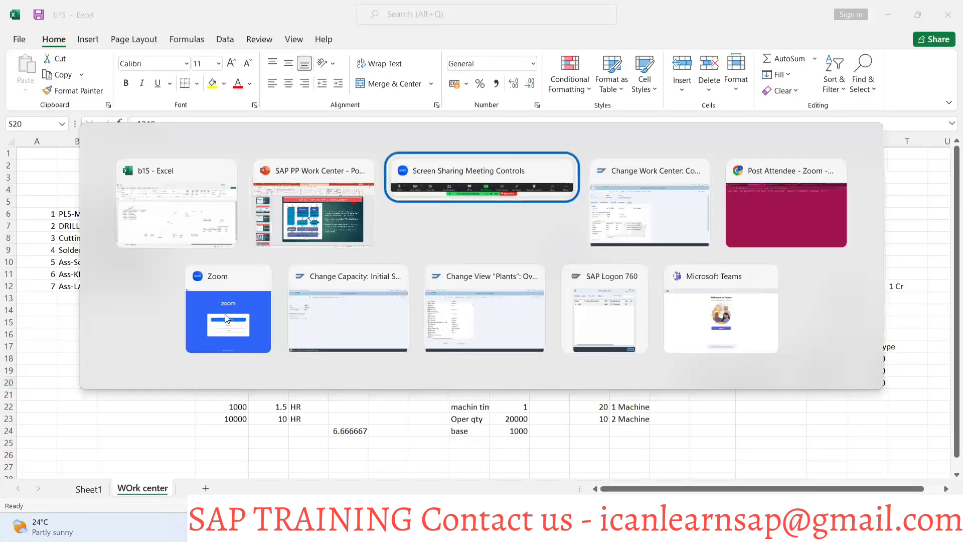
pyautogui.hotkey('alt', 'Tab')
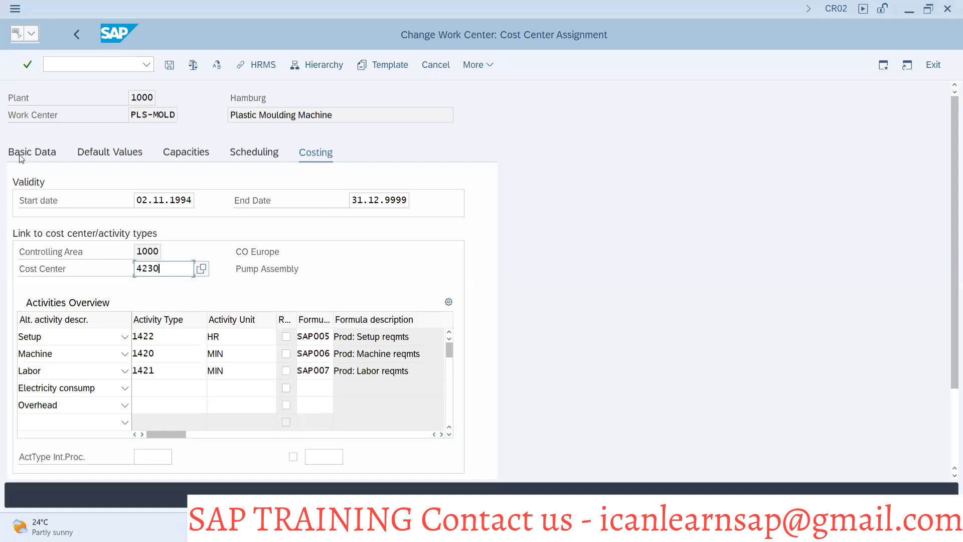
pyautogui.click(21, 154)
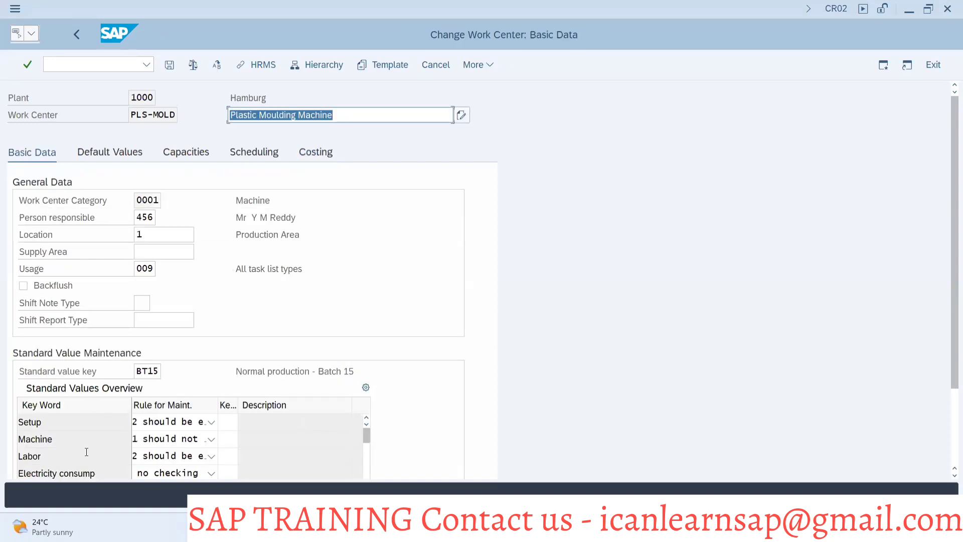
# Try standard value key SAP1 for work center PLS-MOLD, review its standard values, and leave without saving.
pyautogui.click(159, 372)
pyautogui.press('BackSpace')
pyautogui.press('BackSpace')
pyautogui.press('BackSpace')
pyautogui.press('BackSpace')
pyautogui.write('SAP')
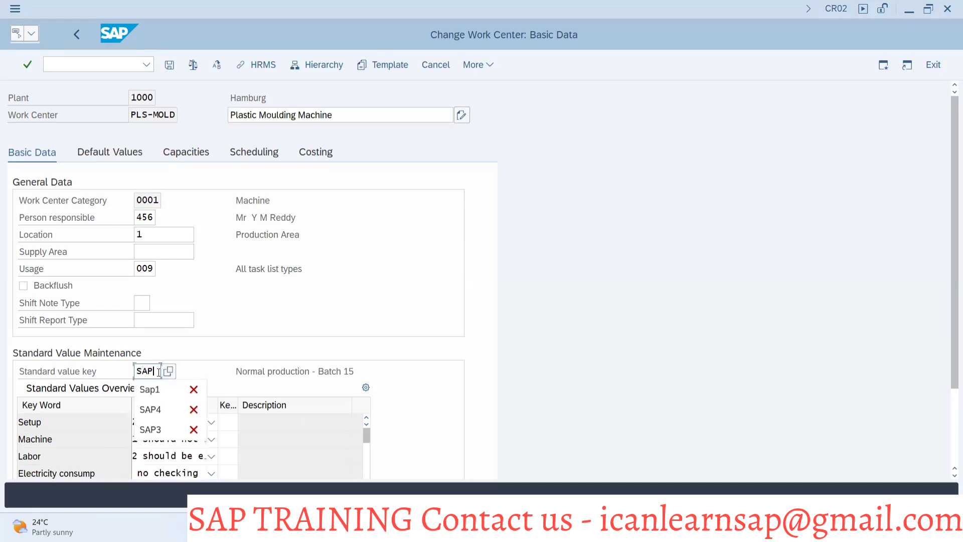
pyautogui.write('1')
pyautogui.press('Return')
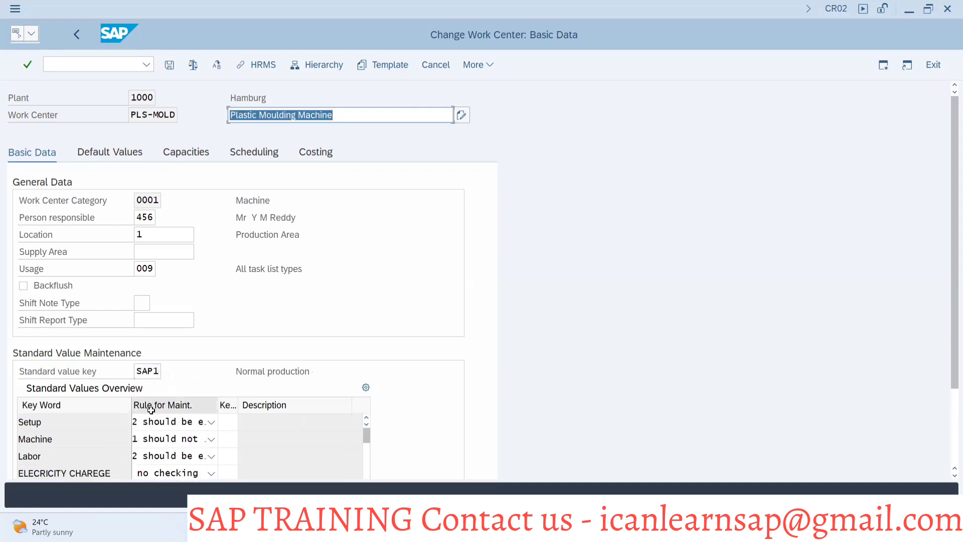
pyautogui.press('Delete')
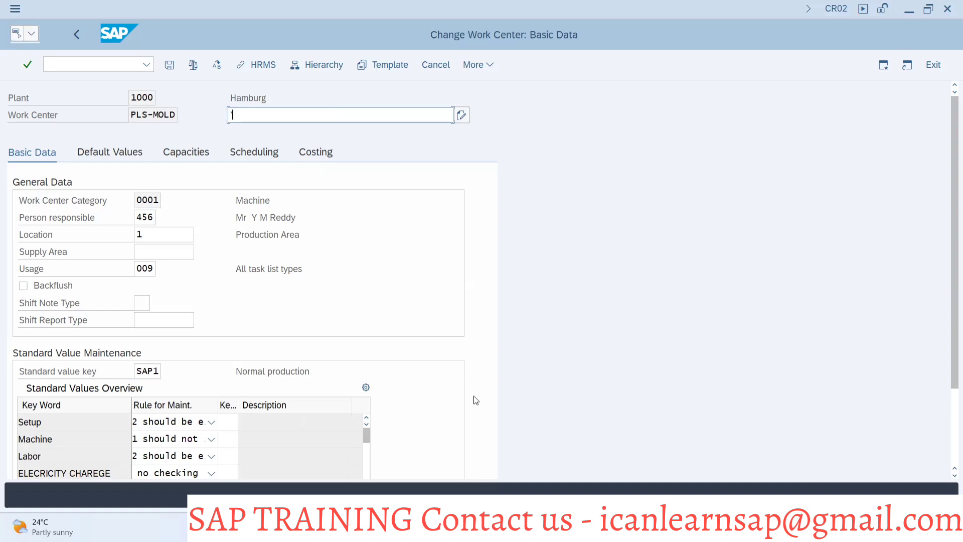
pyautogui.scroll(-2, 948, 434)
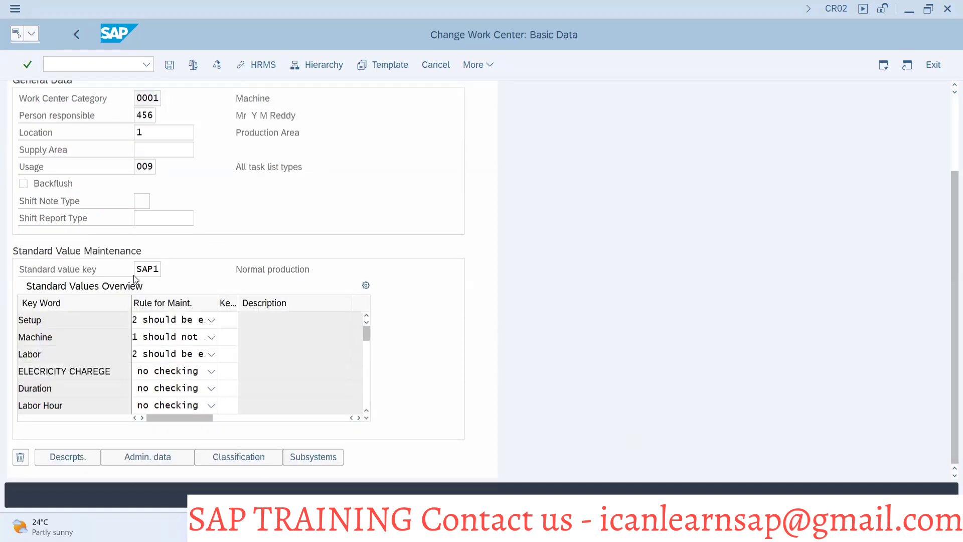
pyautogui.scroll(2, 154, 269)
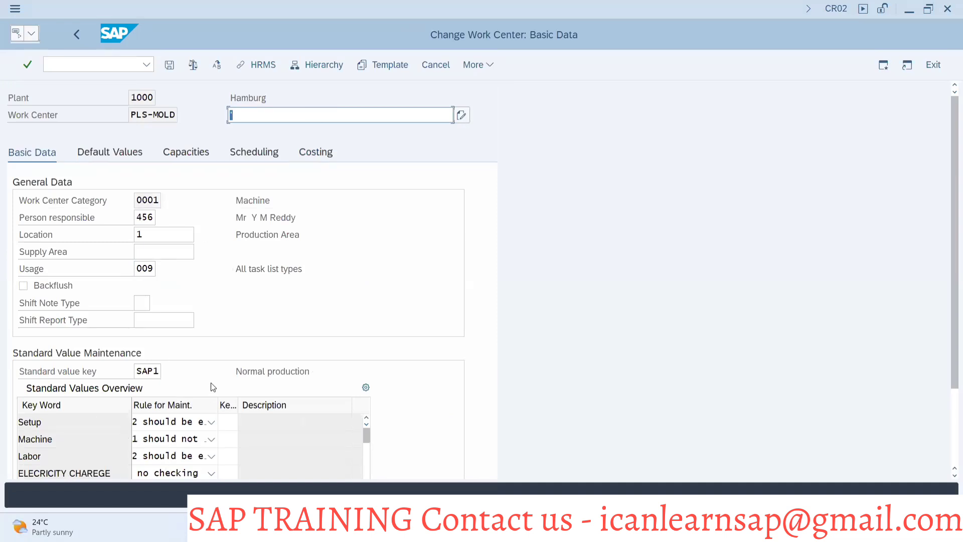
pyautogui.click(77, 33)
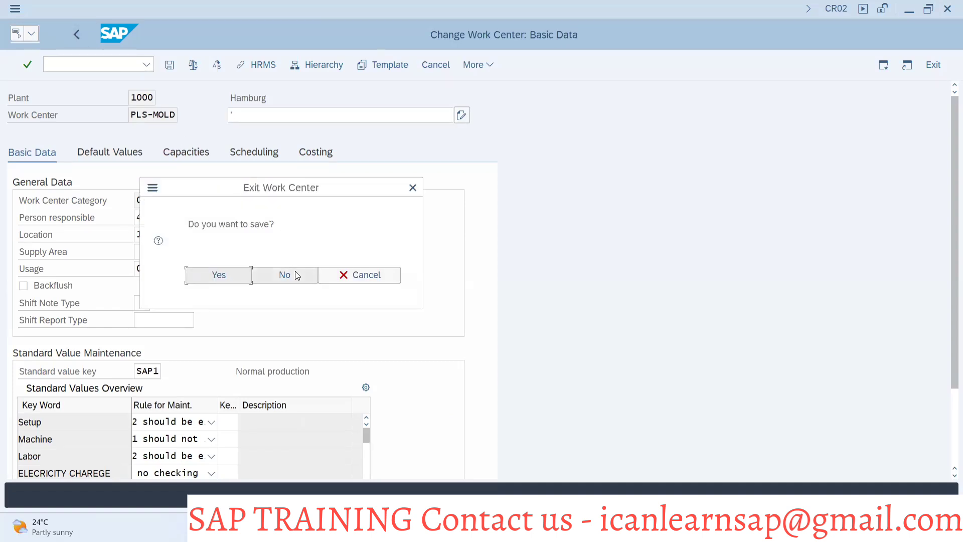
pyautogui.click(296, 272)
# Open the basic data of work center Ass-LAPT in plant 1000, and return to the costing integration slide in PowerPoint.
pyautogui.press('BackSpace')
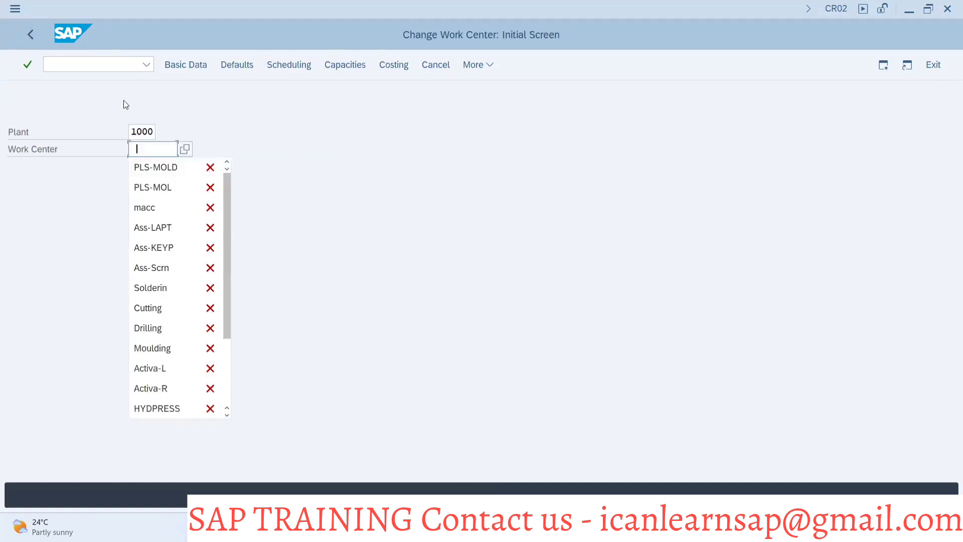
pyautogui.click(151, 228)
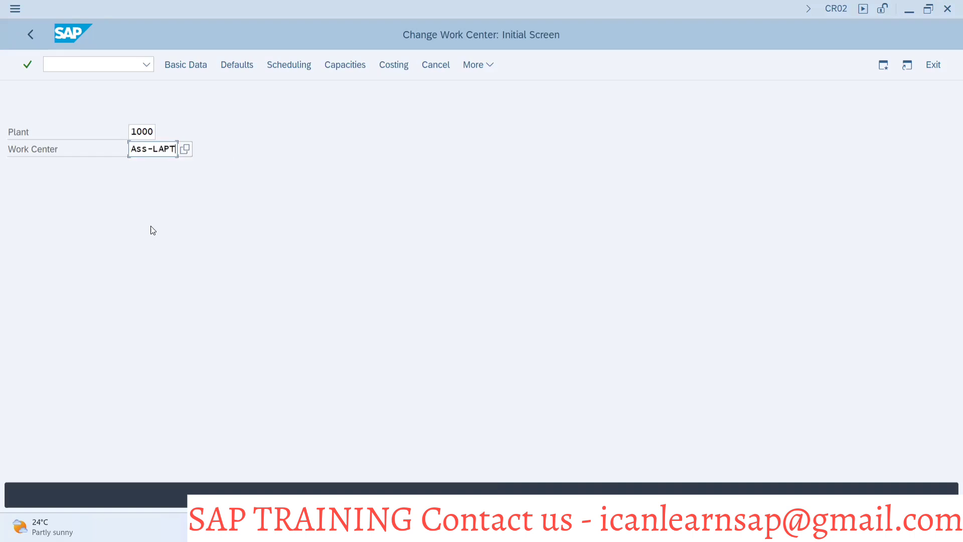
pyautogui.press('Return')
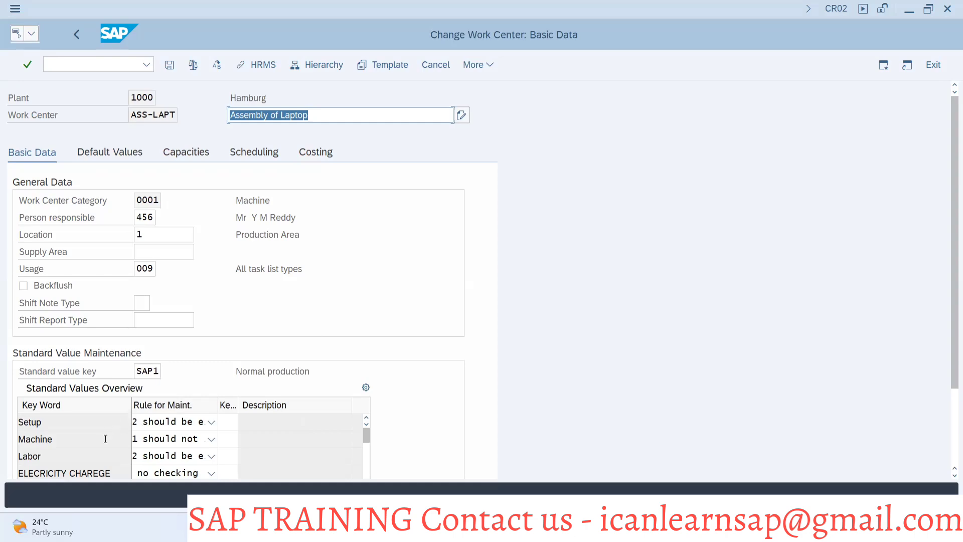
pyautogui.hotkey('alt', 'Tab')
pyautogui.hotkey('alt', 'Tab')
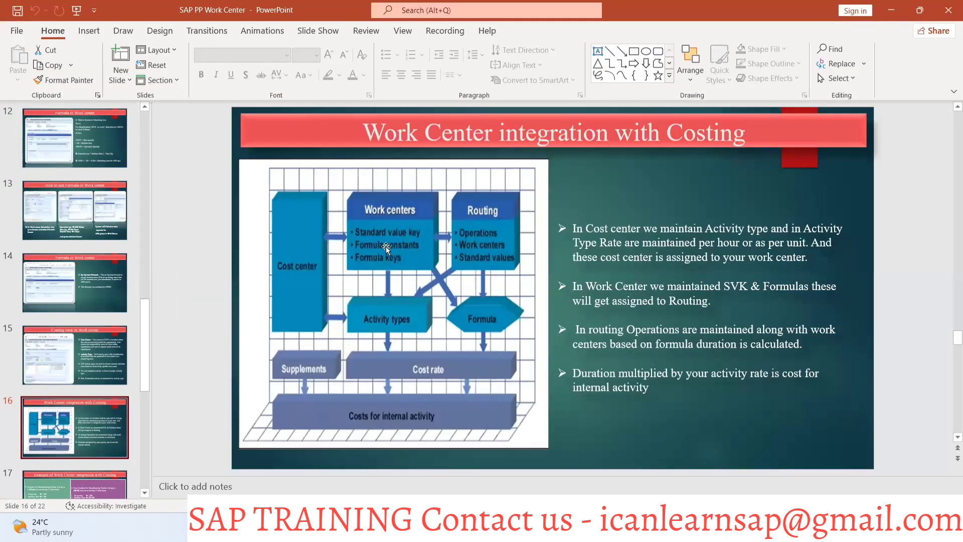
# Switch to SAP, examine the capacity formulas of work center ASS-LAPT, and return to the costing integration slide in PowerPoint.
pyautogui.hotkey('alt', 'Tab')
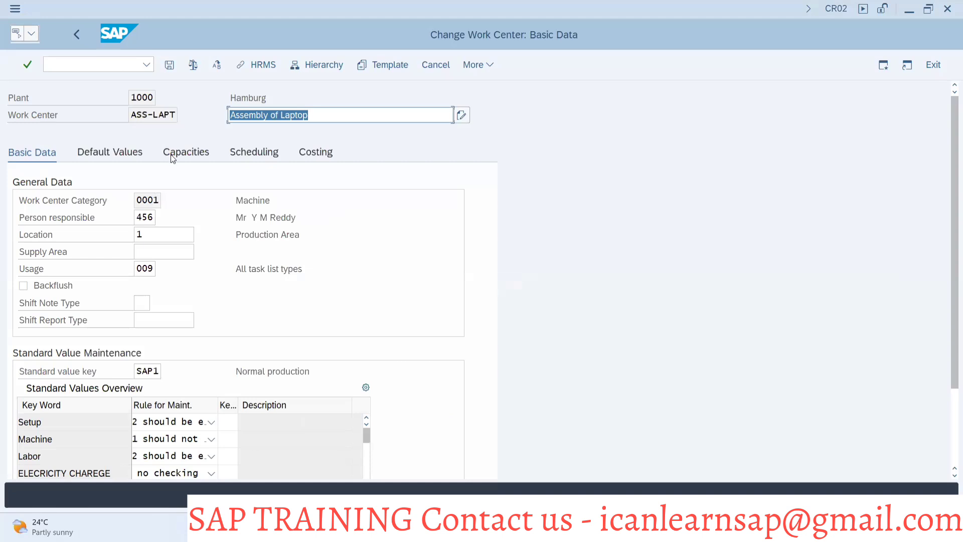
pyautogui.click(173, 155)
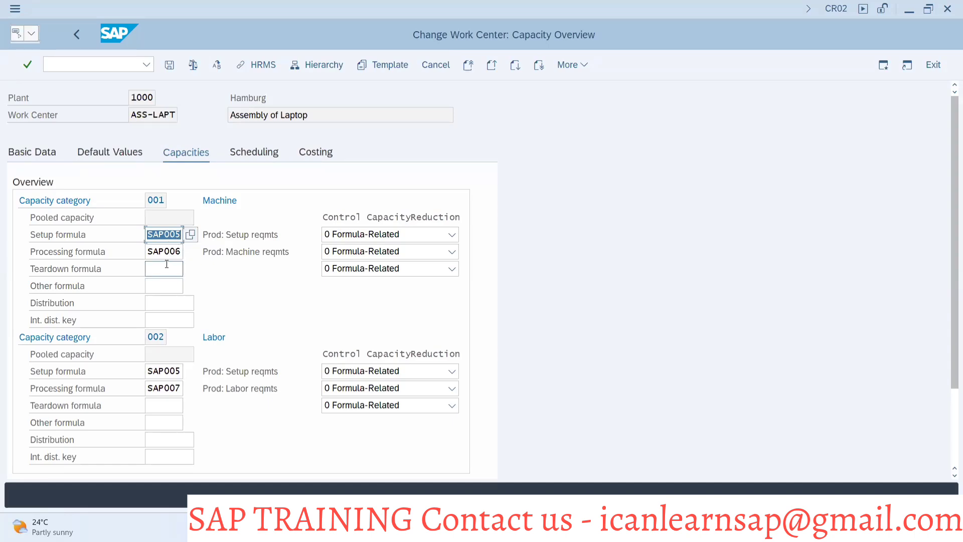
pyautogui.hotkey('alt', 'Tab')
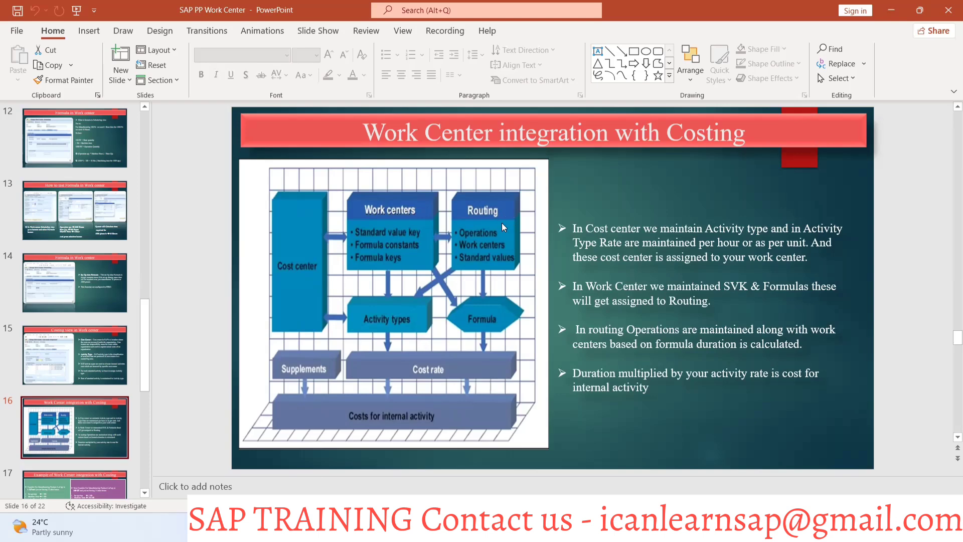
# Switch to the Excel work center sheet, point out work center PLS-MOLD in the operations list, and return to the PowerPoint slide.
pyautogui.hotkey('alt', 'Tab')
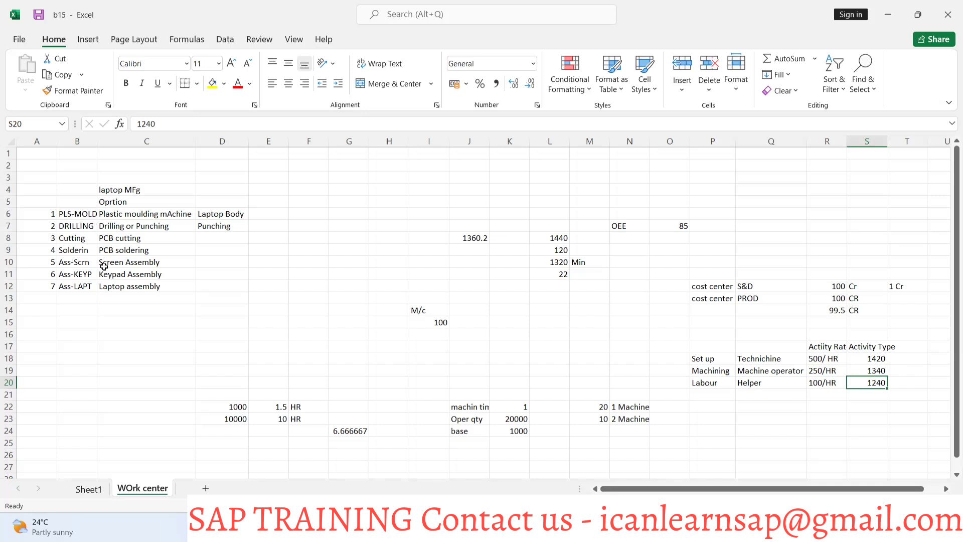
pyautogui.click(74, 200)
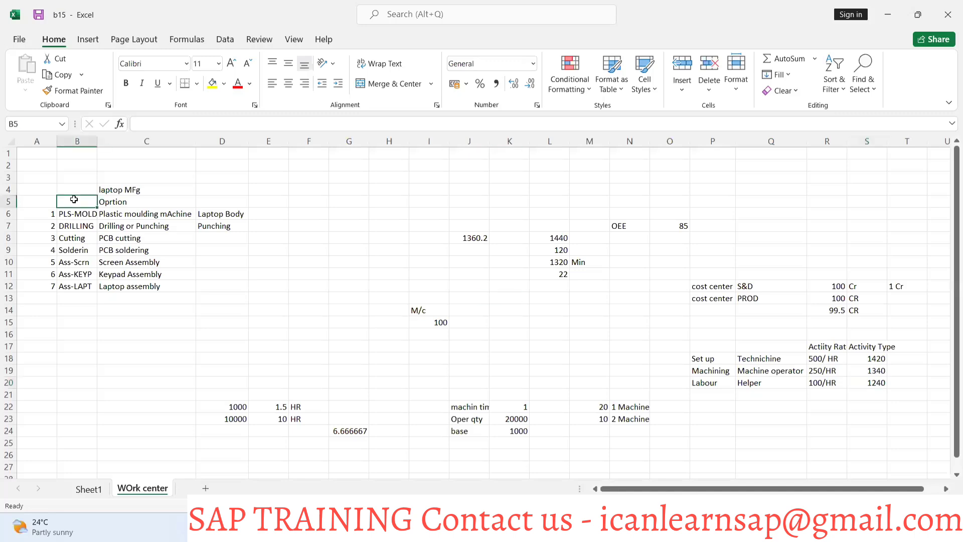
pyautogui.click(78, 214)
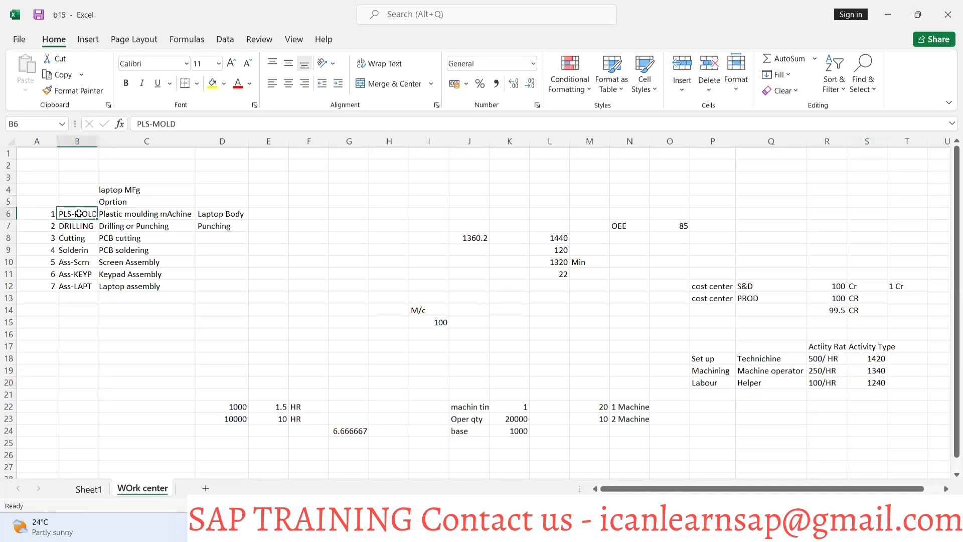
pyautogui.hotkey('alt', 'Tab')
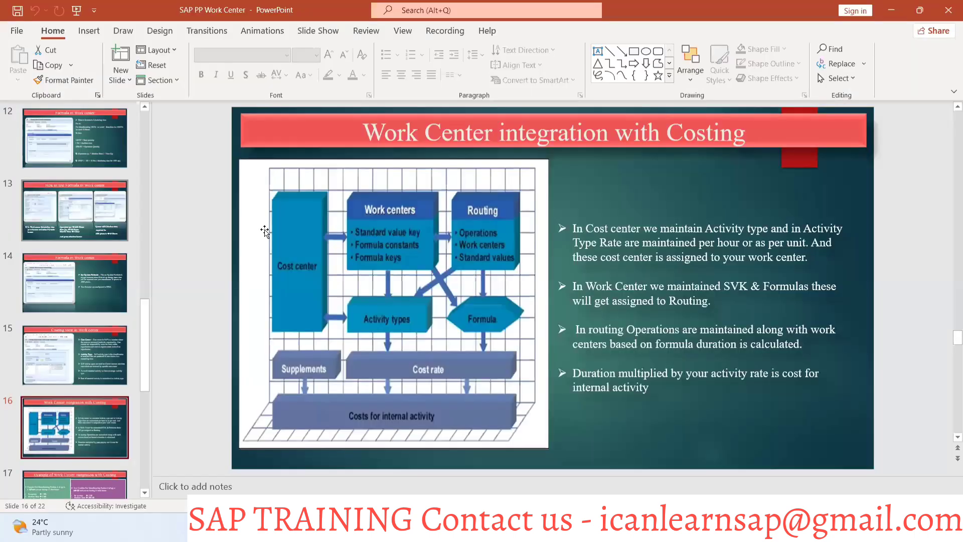